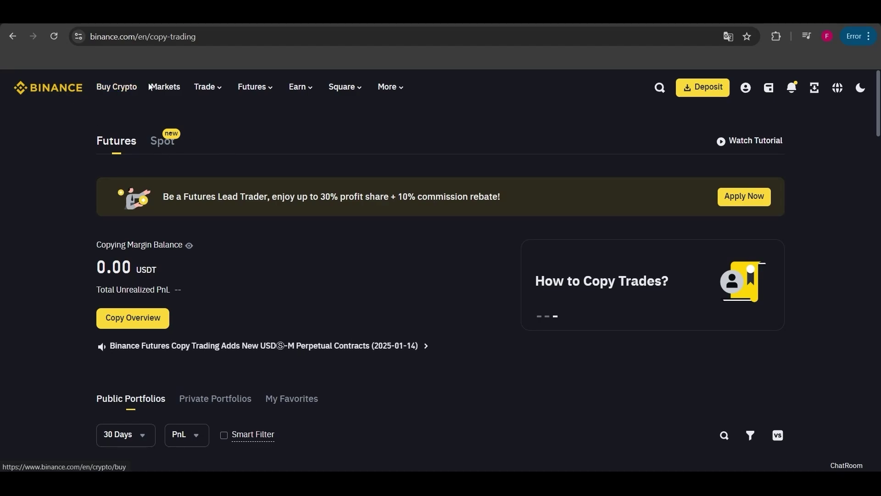
Locate the Spot tab among the Copy Trading page's sections
{"action": "mouse_move", "coordinate": [258, 93]}
{"action": "mouse_move", "coordinate": [207, 87]}
Switch to Spot copy trading, then back to the Futures section
{"action": "left_click", "coordinate": [162, 143]}
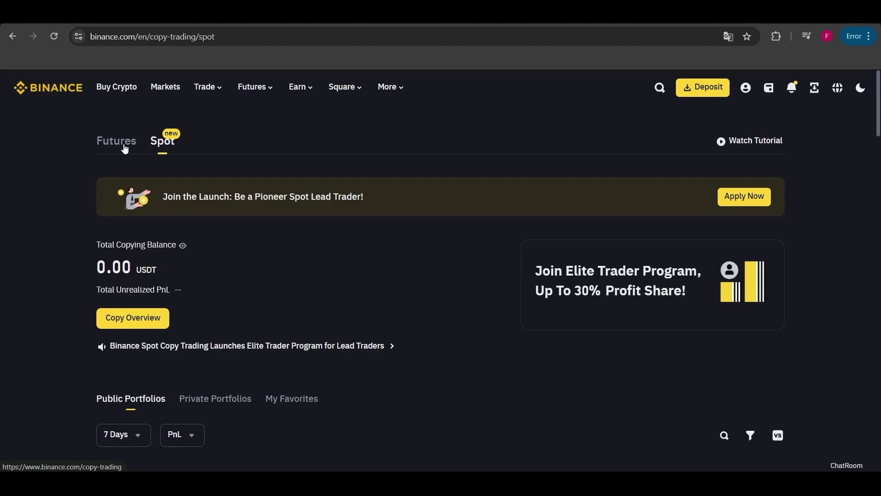
{"action": "left_click", "coordinate": [125, 149]}
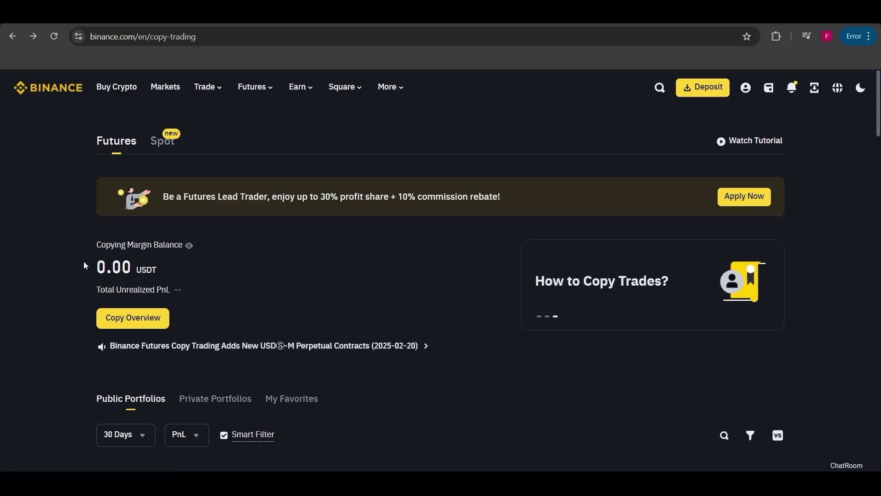
Highlight the copying margin balance, open Copy Overview and scroll down to the trader cards
{"action": "left_click_drag", "start_coordinate": [93, 241], "coordinate": [187, 271]}
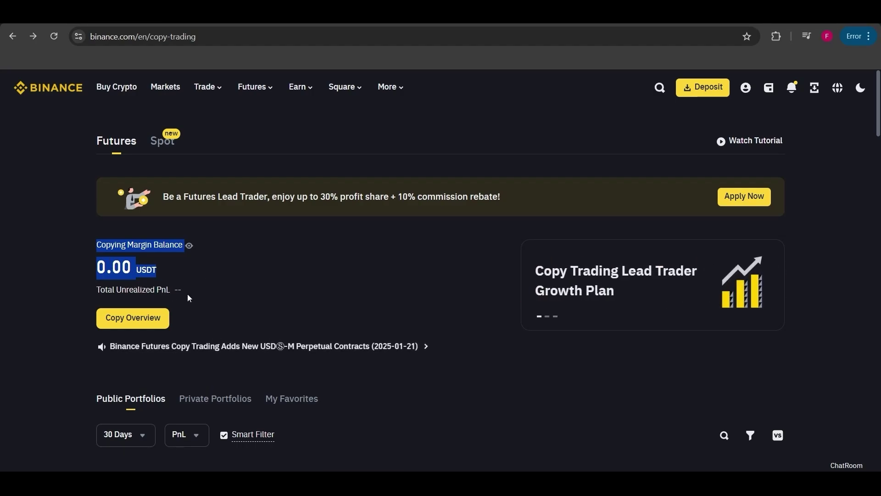
{"action": "left_click", "coordinate": [145, 327]}
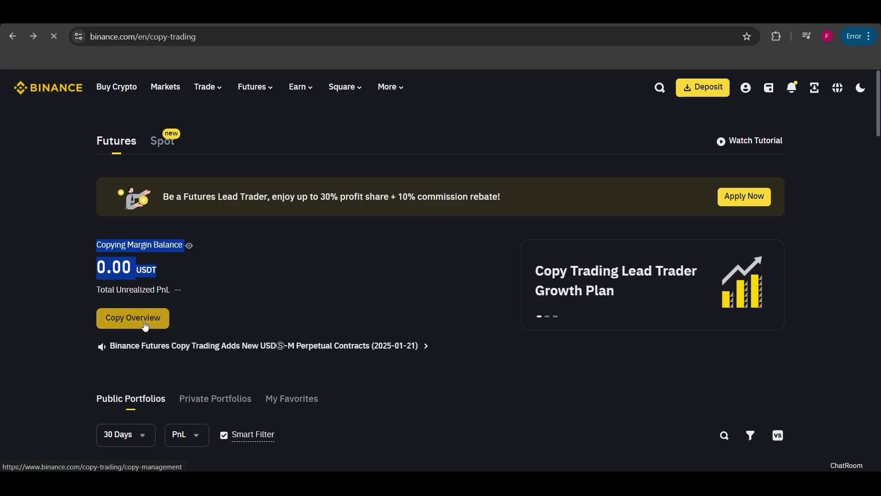
{"action": "scroll", "coordinate": [1, 273], "scroll_direction": "down", "scroll_amount": 2}
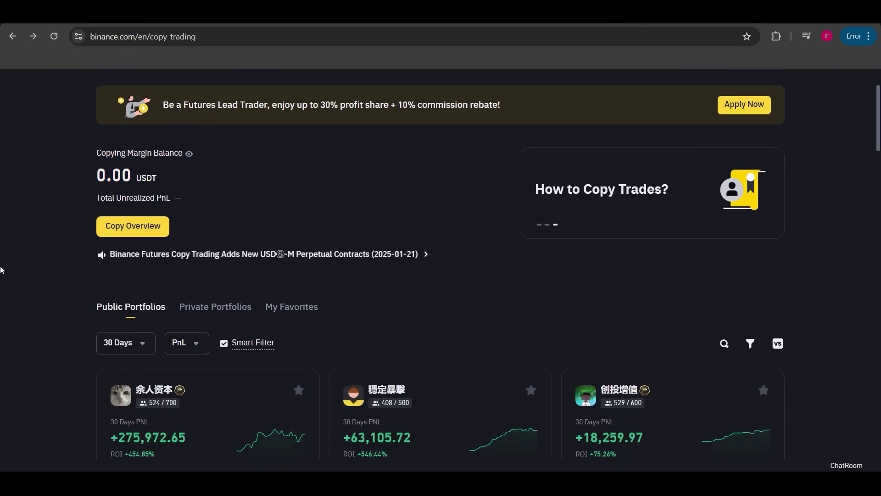
{"action": "scroll", "coordinate": [1, 270], "scroll_direction": "down", "scroll_amount": 2}
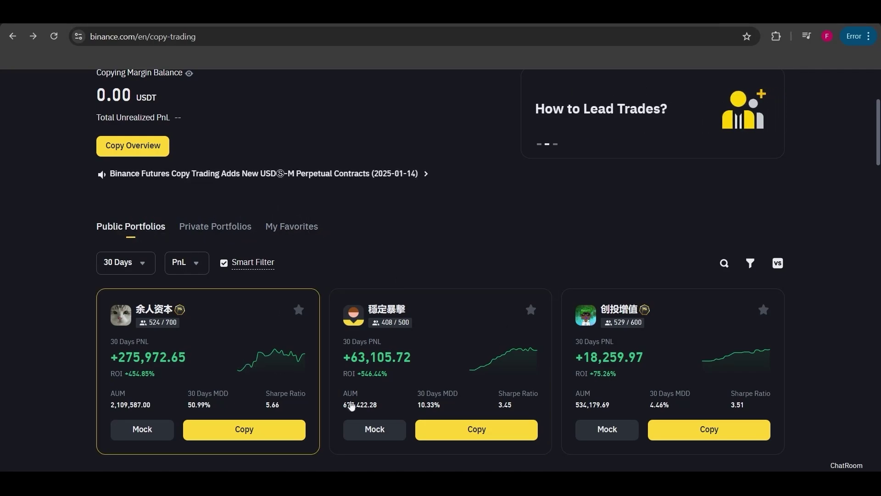
{"action": "scroll", "coordinate": [779, 354], "scroll_direction": "down", "scroll_amount": 1}
{"action": "scroll", "coordinate": [779, 354], "scroll_direction": "down", "scroll_amount": 2}
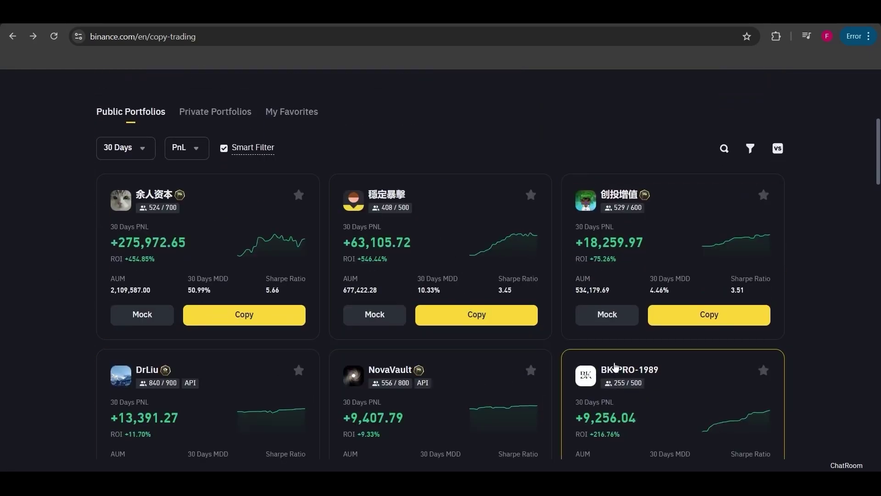
{"action": "left_click", "coordinate": [229, 112]}
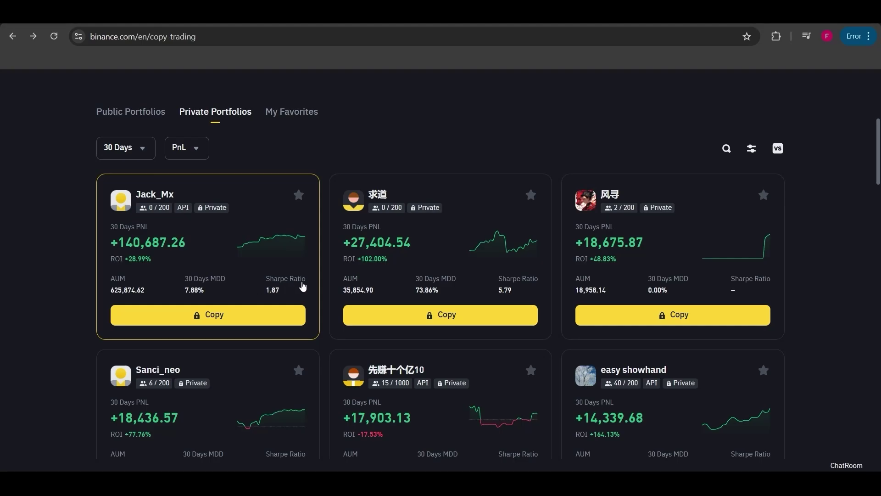
{"action": "left_click", "coordinate": [287, 314]}
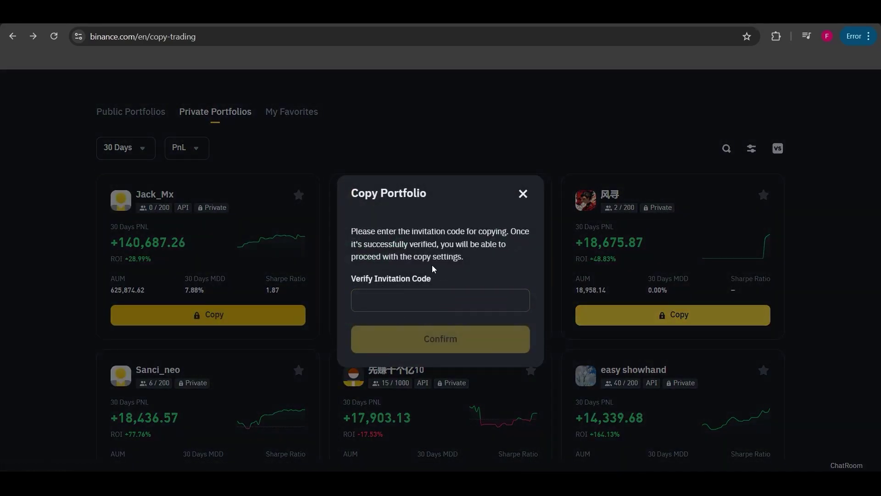
{"action": "left_click", "coordinate": [422, 301]}
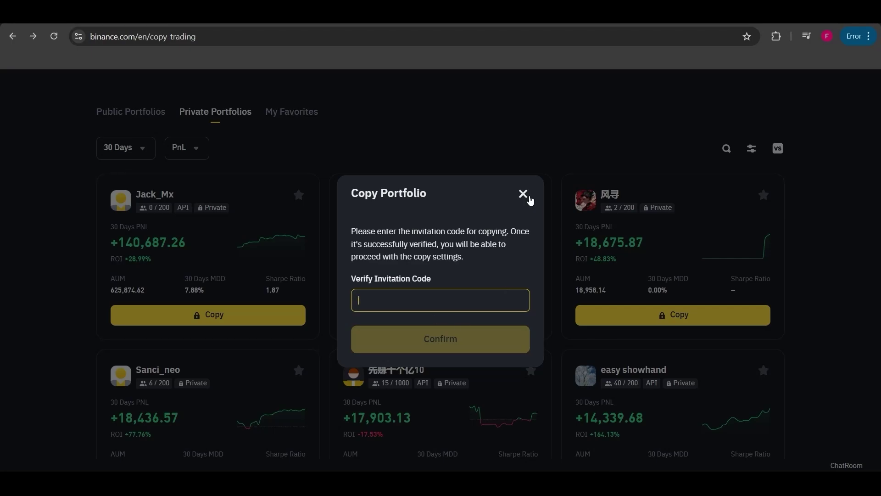
{"action": "left_click", "coordinate": [524, 193]}
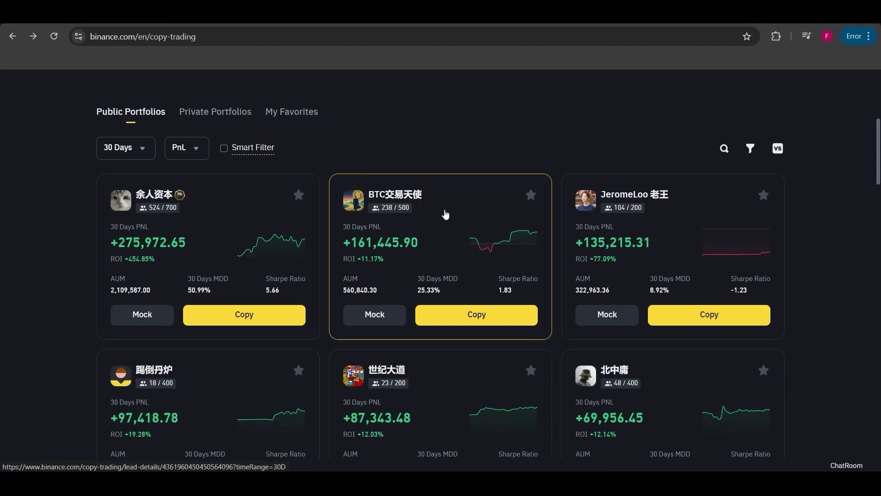
Star BTC交易天使, check it under My Favorites, and return to Public Portfolios
{"action": "left_click", "coordinate": [531, 197]}
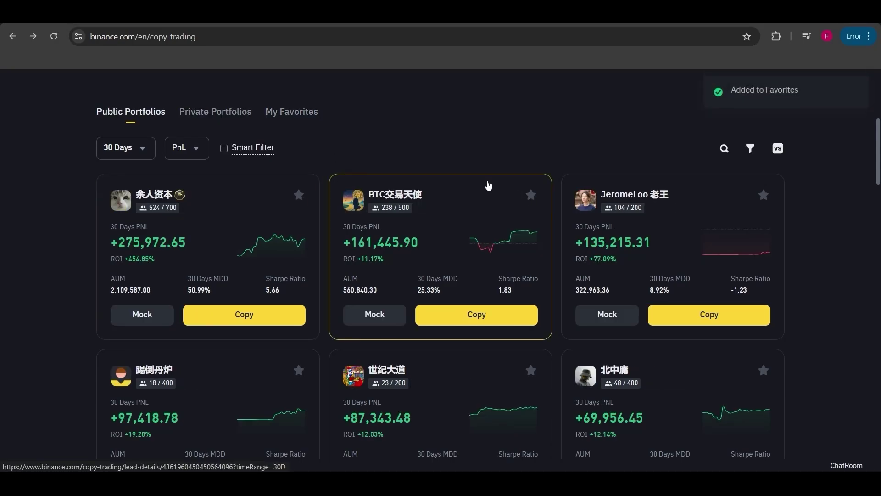
{"action": "left_click", "coordinate": [278, 114]}
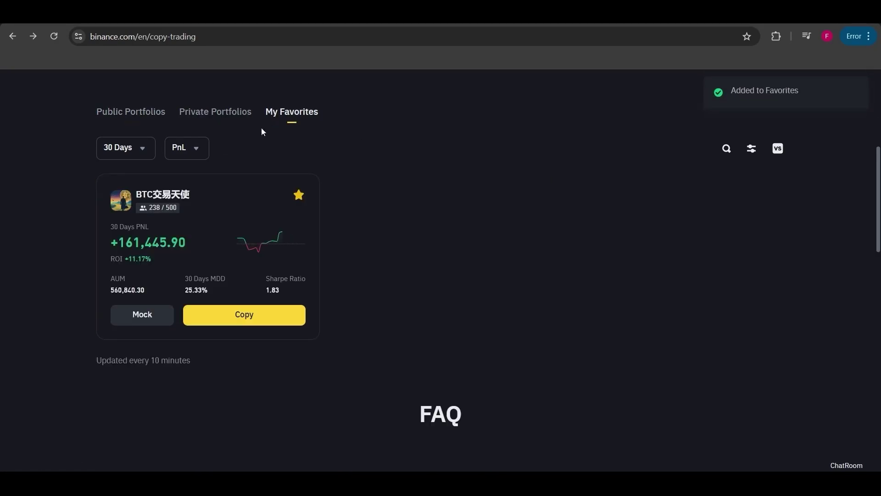
{"action": "left_click", "coordinate": [131, 111]}
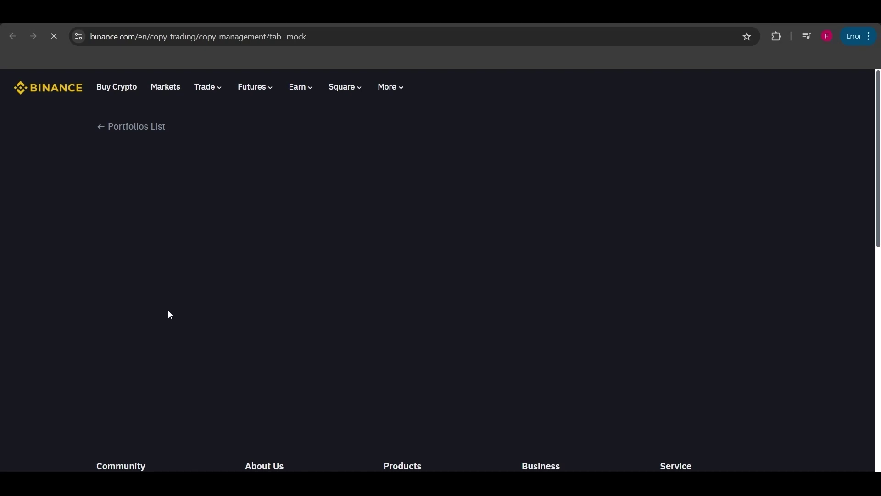
Go back to the portfolio list, forward to the mock copy overview, then back again
{"action": "key", "text": "alt+Left"}
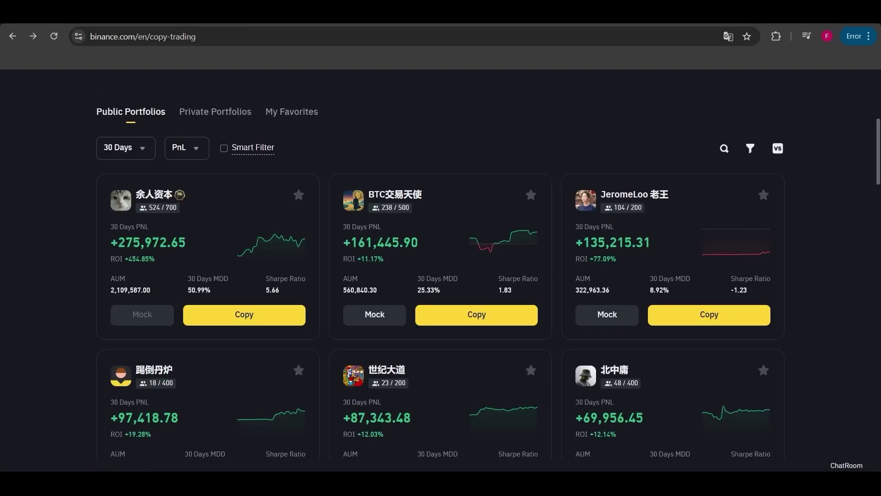
{"action": "key", "text": "alt+Right"}
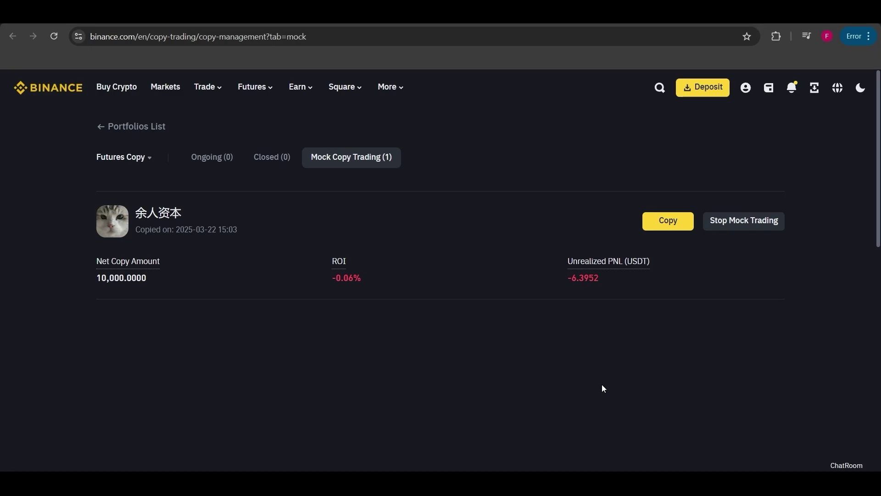
{"action": "key", "text": "alt+Left"}
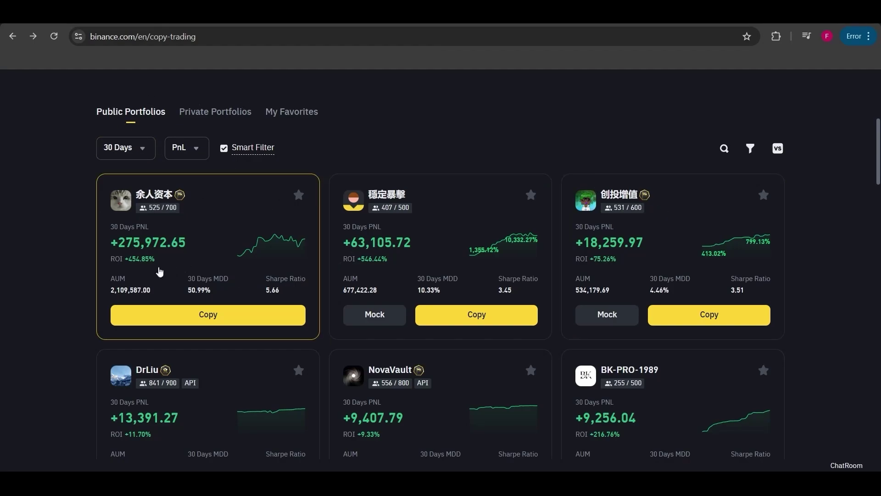
Change the portfolio stats period from 30 Days to 180 Days
{"action": "left_click", "coordinate": [124, 150]}
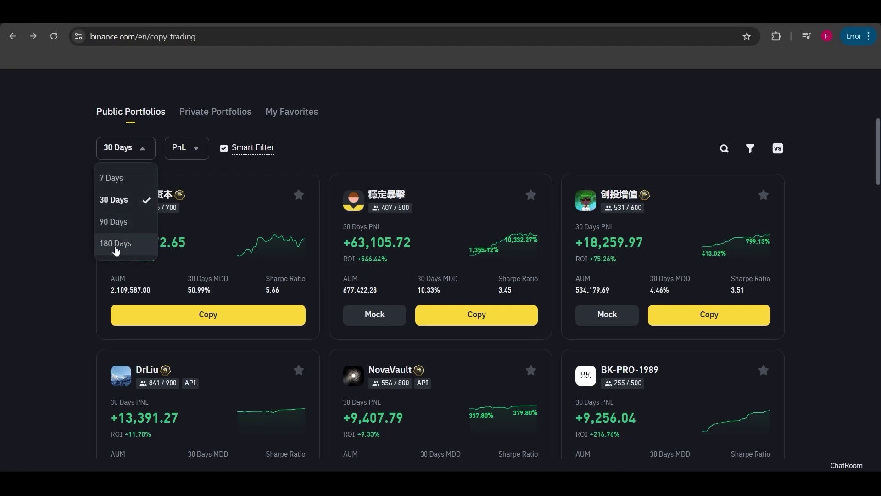
{"action": "left_click", "coordinate": [119, 244]}
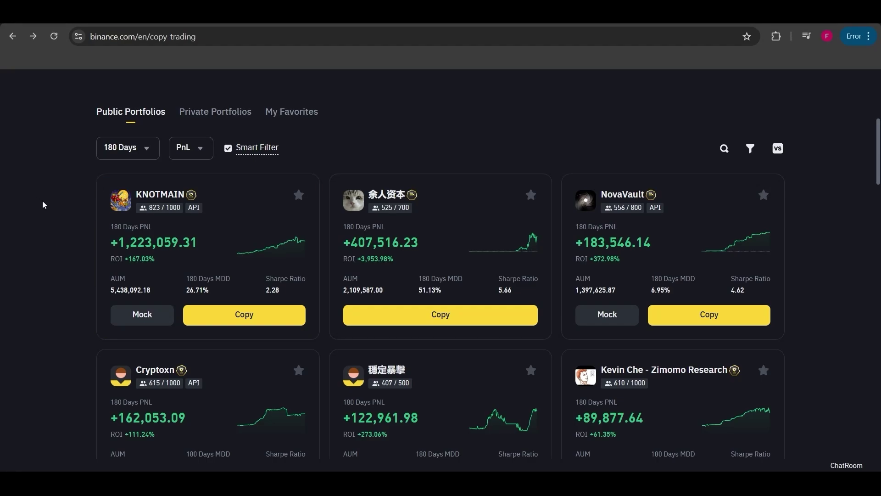
Sort the 180-day portfolios by ROI, then MDD, and finally AUM
{"action": "left_click", "coordinate": [182, 147]}
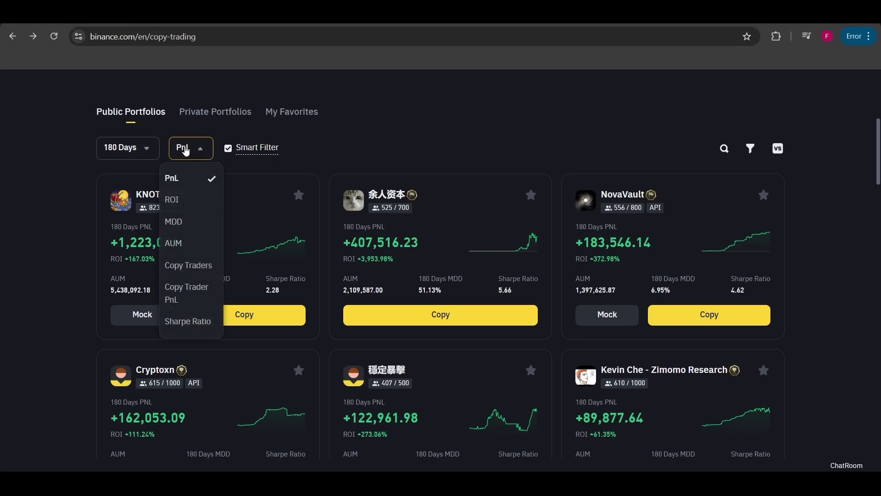
{"action": "left_click", "coordinate": [178, 207]}
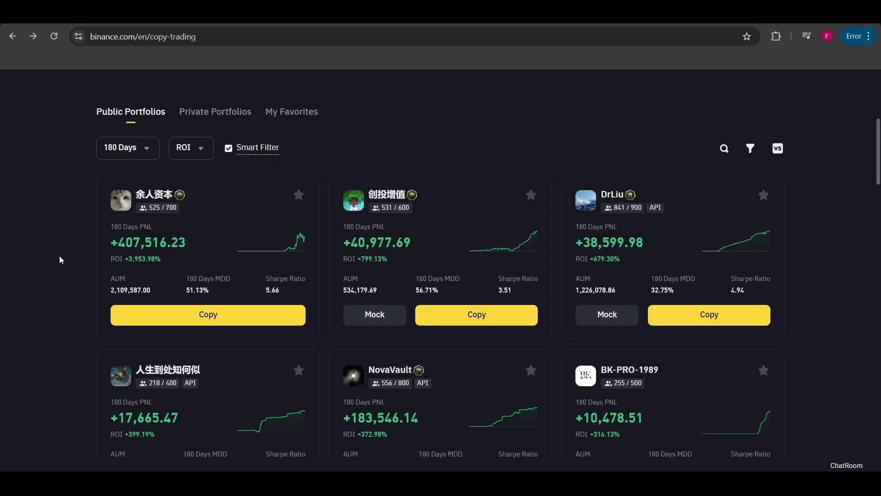
{"action": "left_click", "coordinate": [197, 149]}
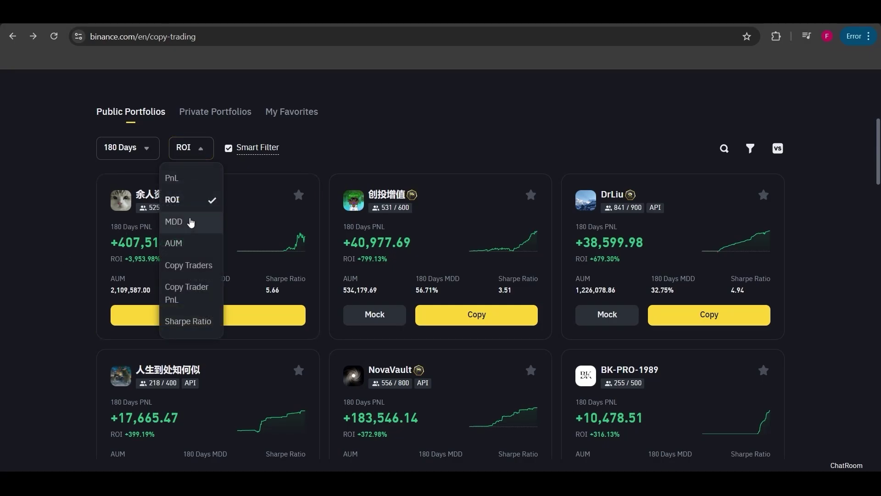
{"action": "left_click", "coordinate": [192, 229]}
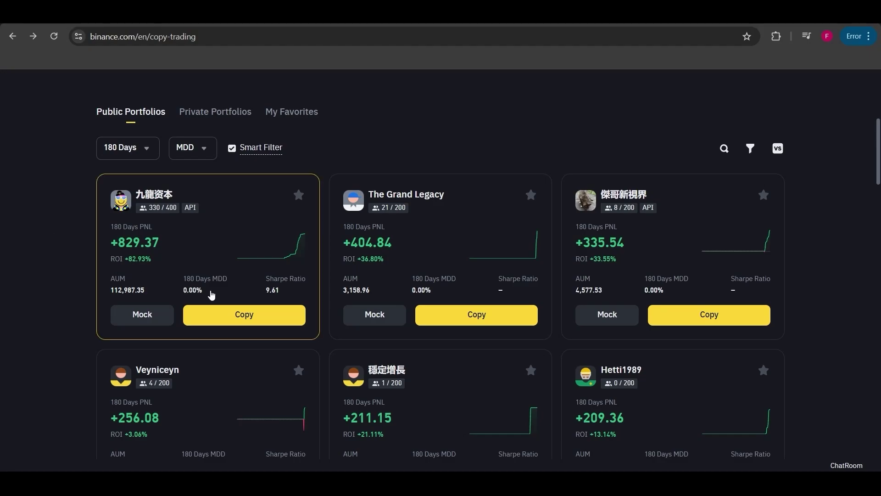
{"action": "left_click", "coordinate": [210, 157]}
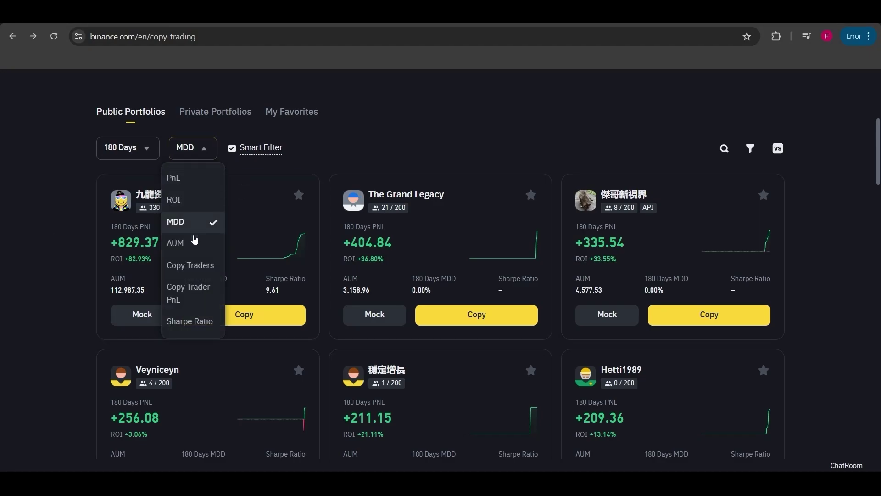
{"action": "left_click", "coordinate": [193, 243]}
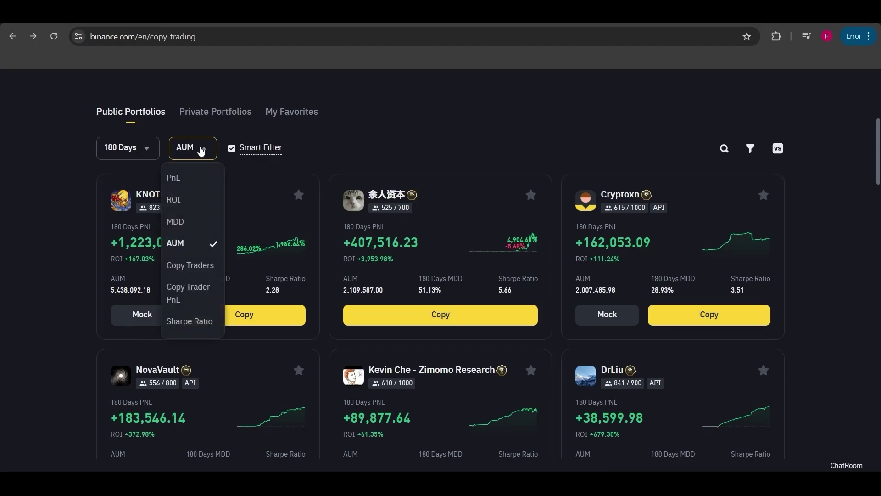
Sort portfolios by number of copy traders, then Copy Trader PnL, then Sharpe Ratio
{"action": "left_click", "coordinate": [185, 266]}
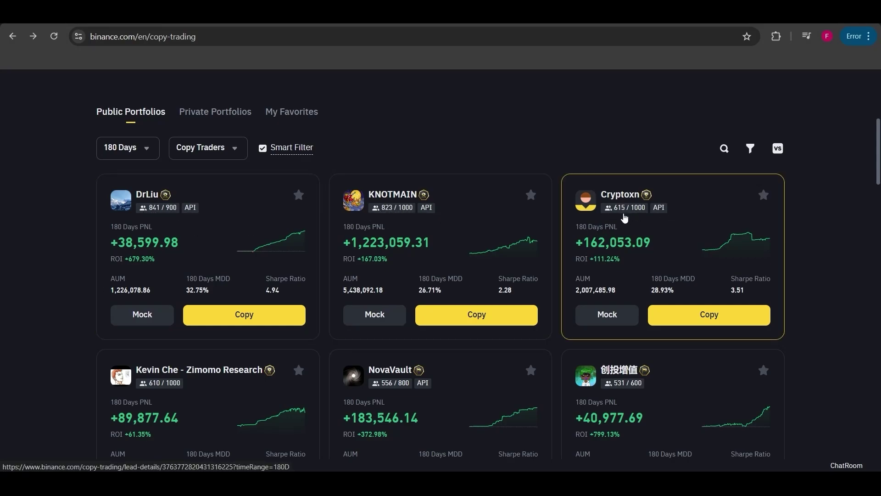
{"action": "left_click", "coordinate": [236, 146]}
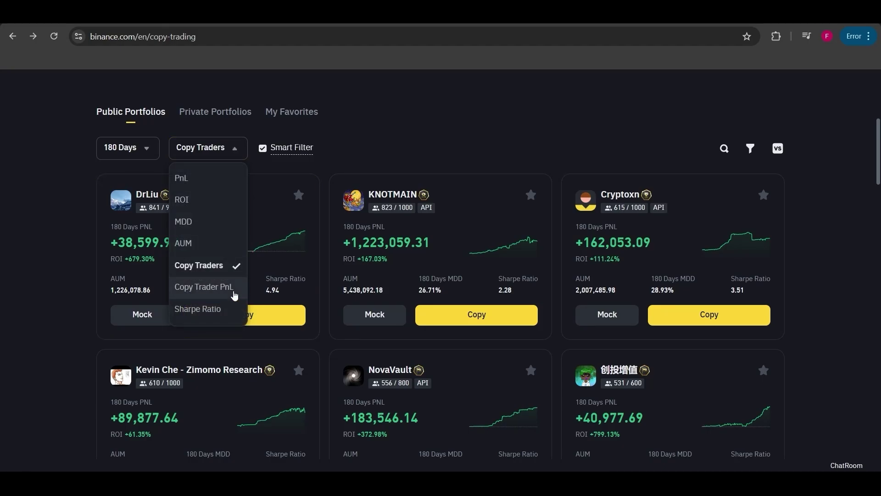
{"action": "left_click", "coordinate": [234, 289]}
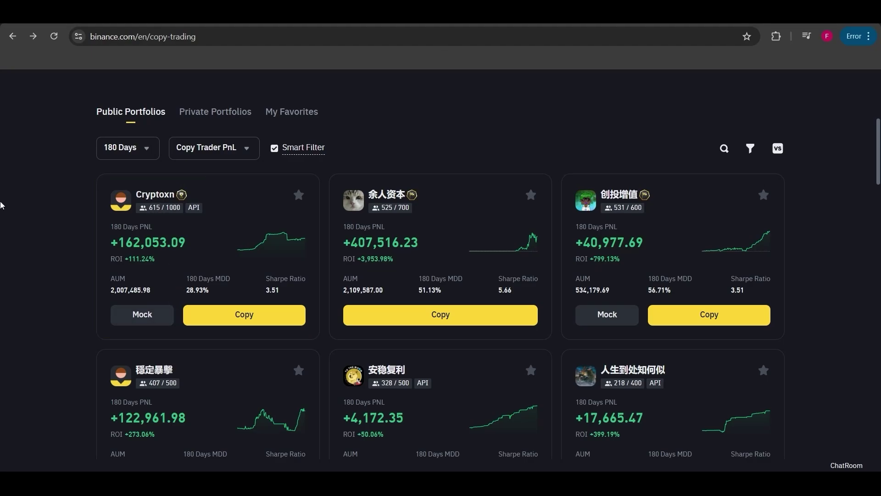
{"action": "left_click", "coordinate": [204, 148]}
{"action": "left_click", "coordinate": [226, 309]}
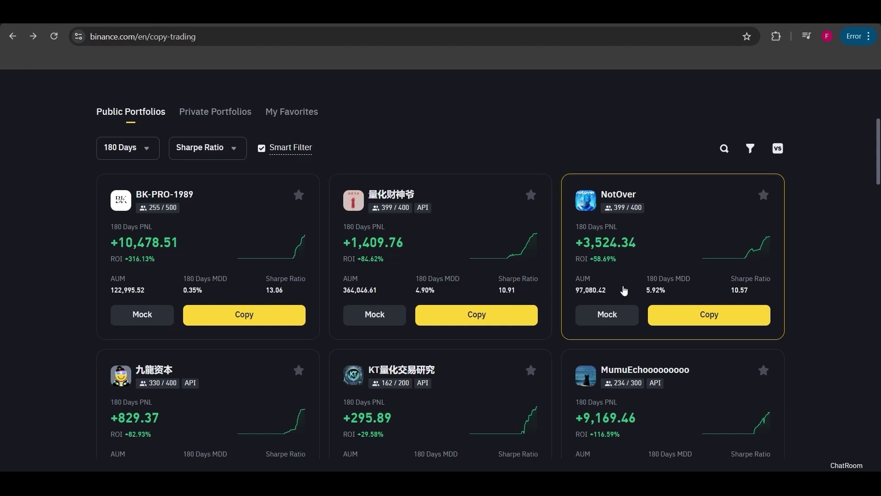
Show 30 Days stats sorted by PnL and star the second trader, 稳定暴擊
{"action": "left_click", "coordinate": [202, 148]}
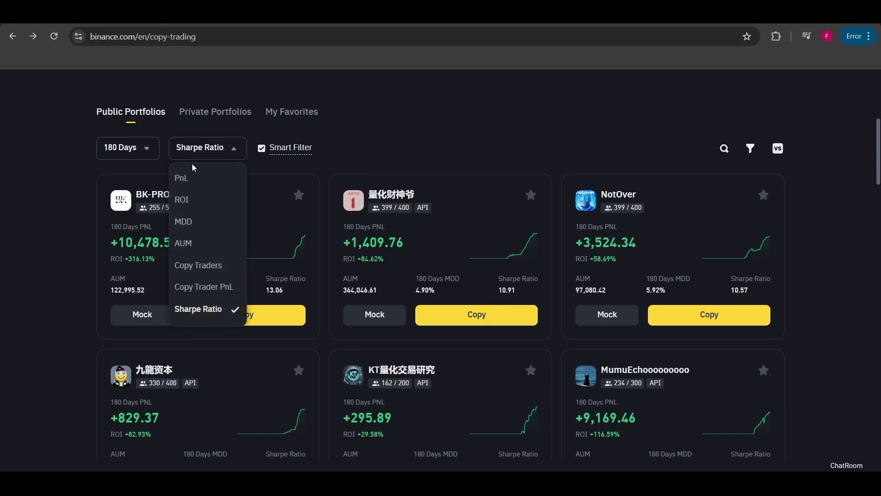
{"action": "left_click", "coordinate": [143, 155]}
{"action": "left_click", "coordinate": [120, 200]}
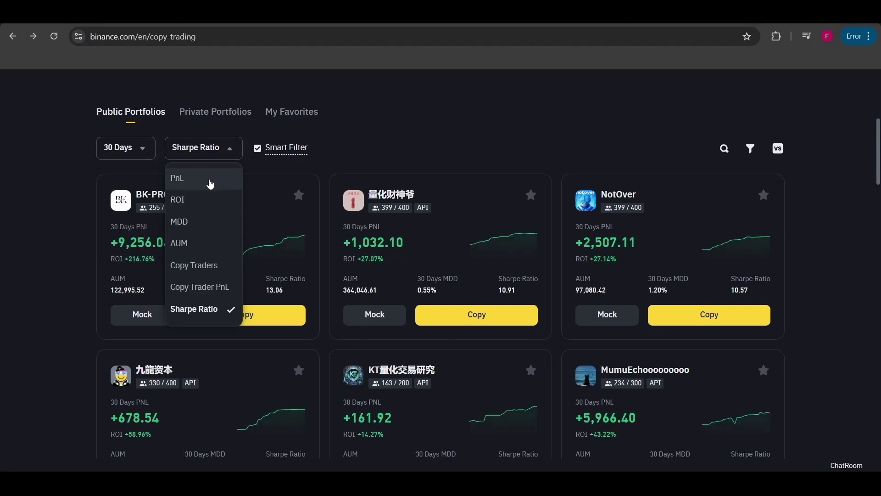
{"action": "left_click", "coordinate": [181, 178]}
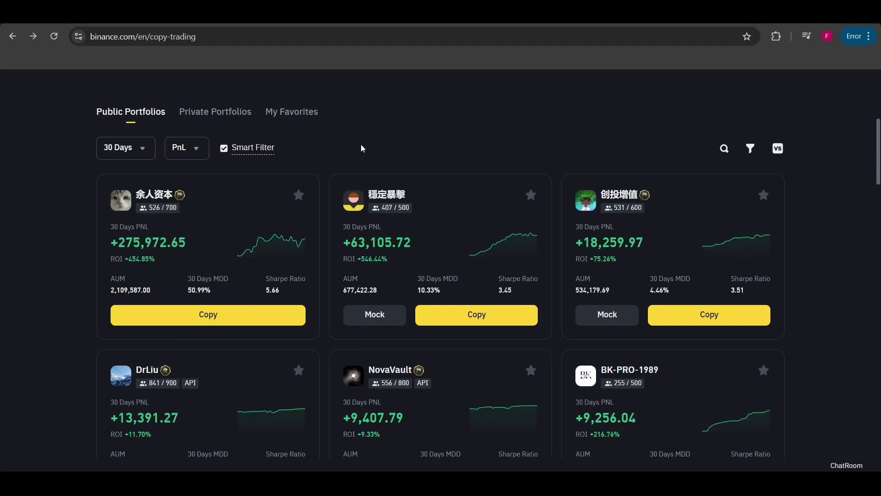
{"action": "left_click", "coordinate": [531, 195]}
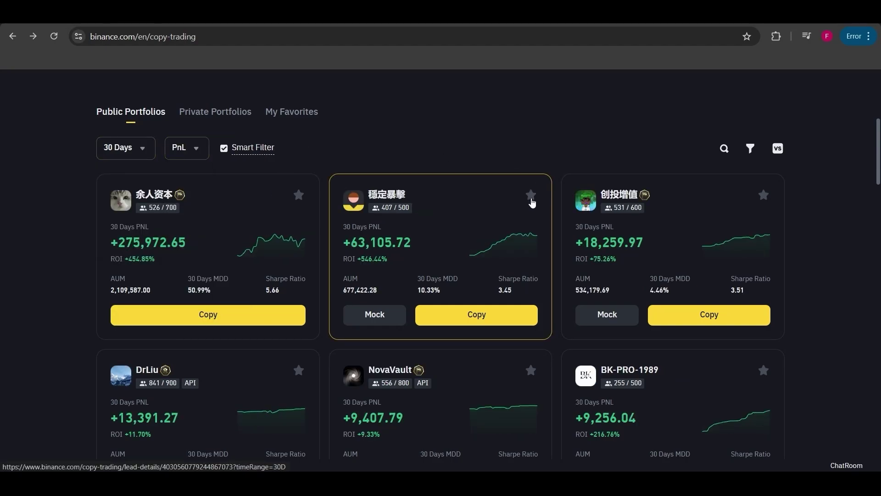
Star the third and fourth traders, check My Favorites, then start copying BTC Trading Angel
{"action": "left_click", "coordinate": [764, 196]}
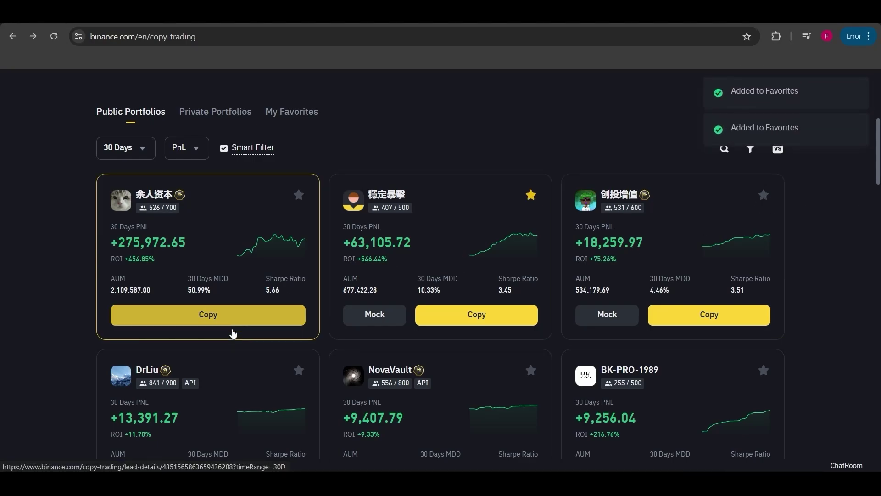
{"action": "left_click", "coordinate": [299, 376]}
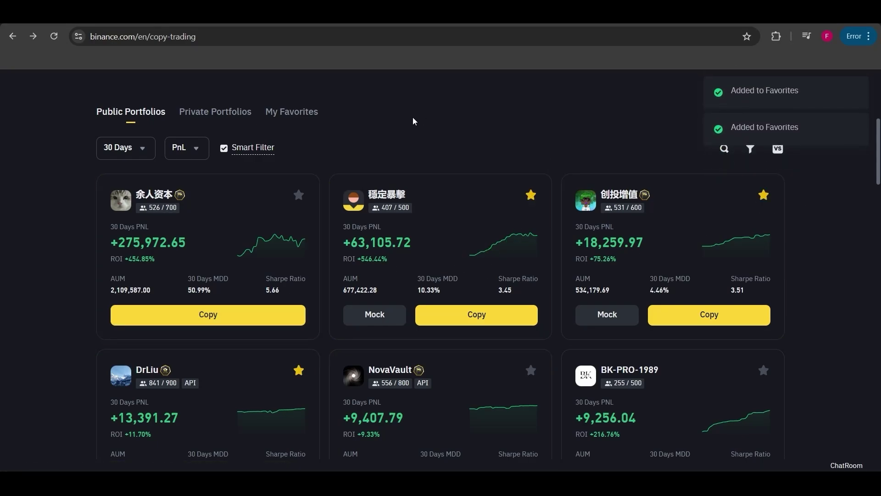
{"action": "left_click", "coordinate": [289, 113]}
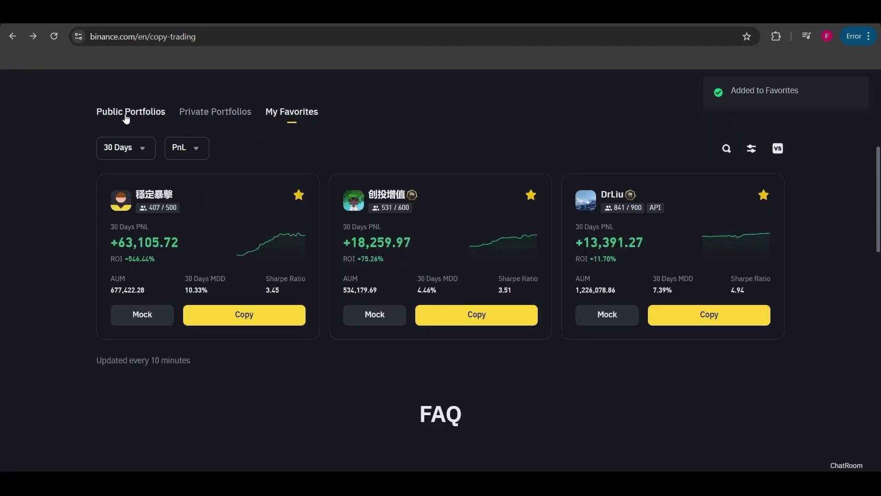
{"action": "left_click", "coordinate": [129, 112]}
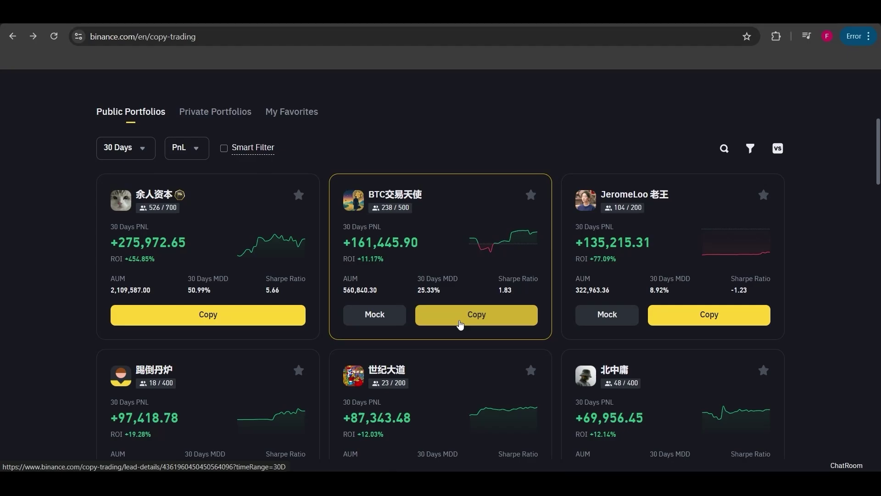
{"action": "left_click", "coordinate": [460, 324]}
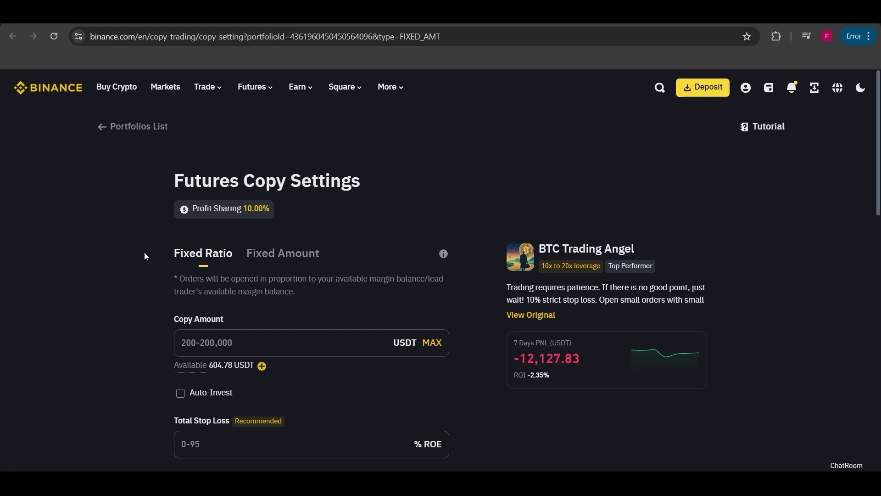
Switch to Fixed Amount mode, set 10 USDT cost per order, and enter 500 as copy amount
{"action": "left_click", "coordinate": [287, 256]}
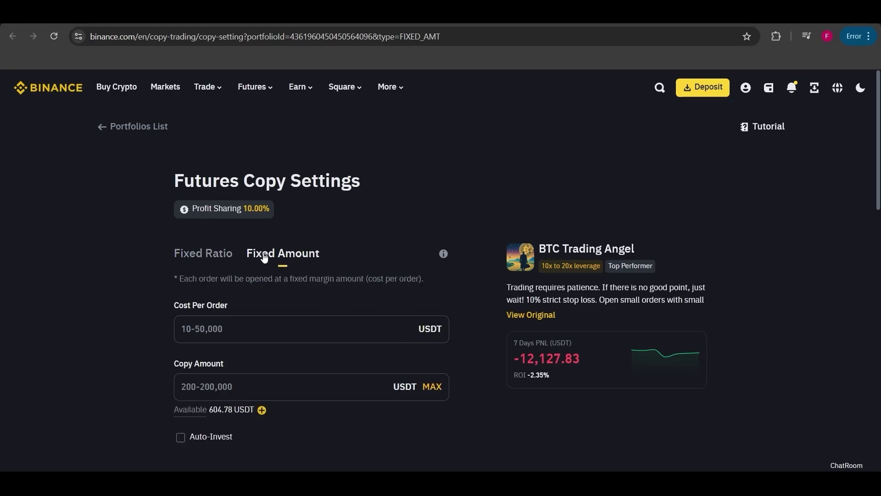
{"action": "left_click", "coordinate": [182, 262]}
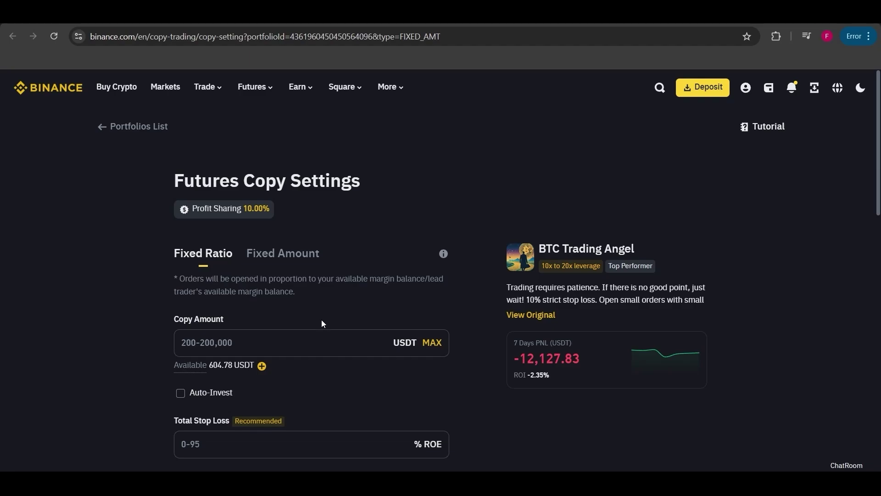
{"action": "left_click", "coordinate": [313, 344]}
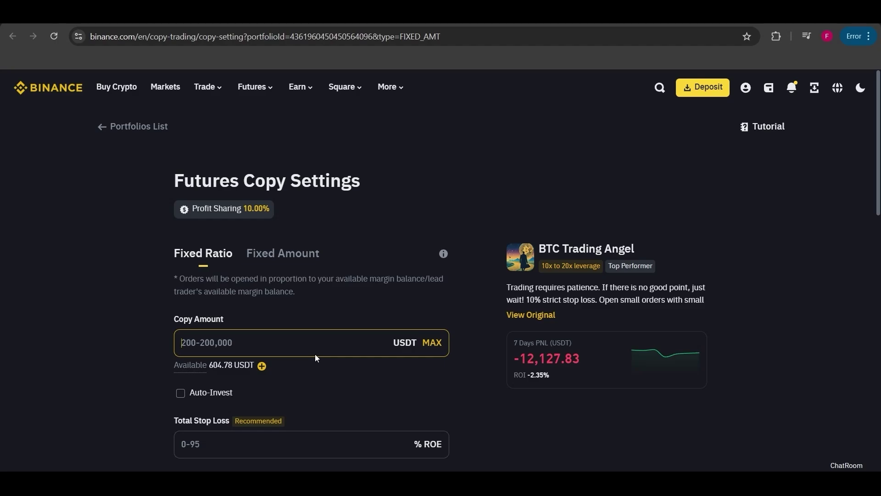
{"action": "left_click", "coordinate": [279, 260]}
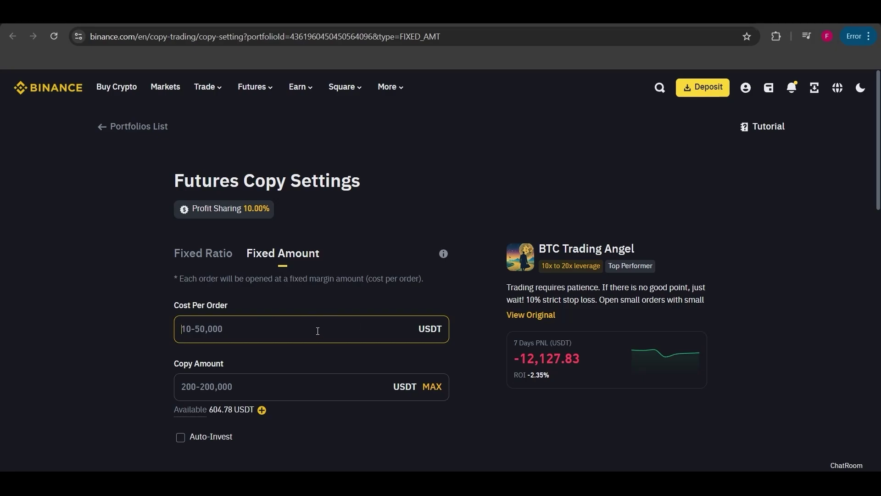
{"action": "left_click", "coordinate": [318, 323]}
{"action": "type", "text": "10"}
{"action": "left_click", "coordinate": [270, 389]}
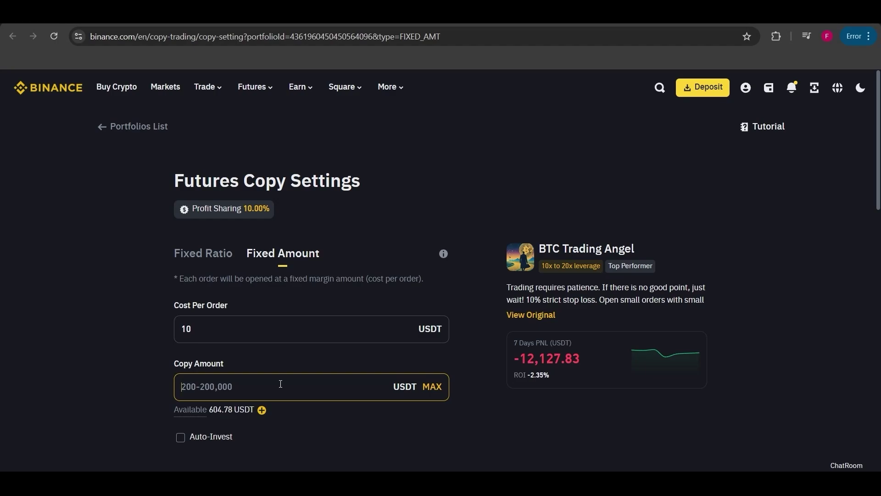
{"action": "type", "text": "500"}
Clear the copy amount, try a 5 total stop loss, enable Auto-Invest, and re-enter 500 USDT
{"action": "key", "text": "BackSpace"}
{"action": "key", "text": "BackSpace"}
{"action": "key", "text": "BackSpace"}
{"action": "scroll", "coordinate": [328, 388], "scroll_direction": "down", "scroll_amount": 4}
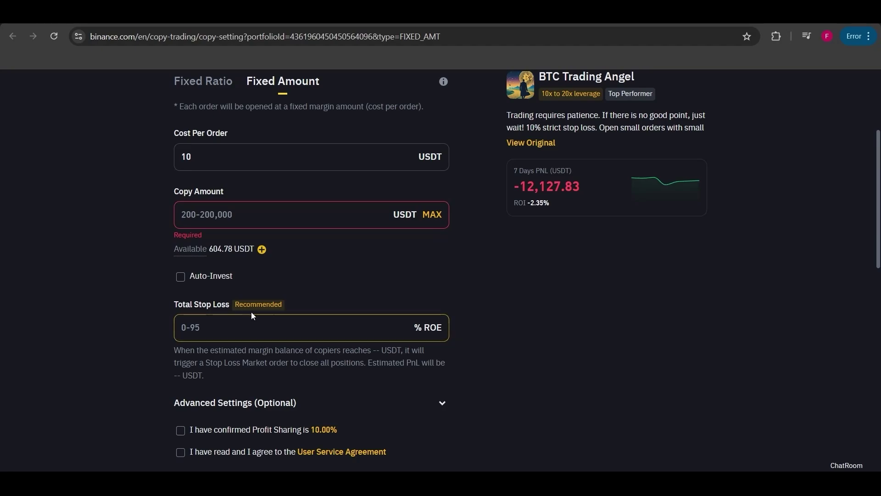
{"action": "left_click", "coordinate": [239, 327]}
{"action": "type", "text": "5"}
{"action": "left_click", "coordinate": [482, 378]}
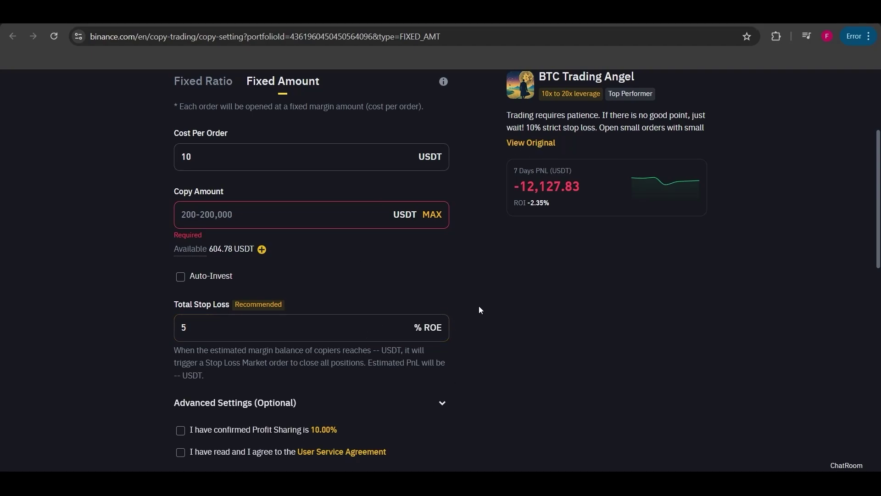
{"action": "left_click", "coordinate": [215, 321]}
{"action": "left_click", "coordinate": [369, 279]}
{"action": "left_click", "coordinate": [182, 281]}
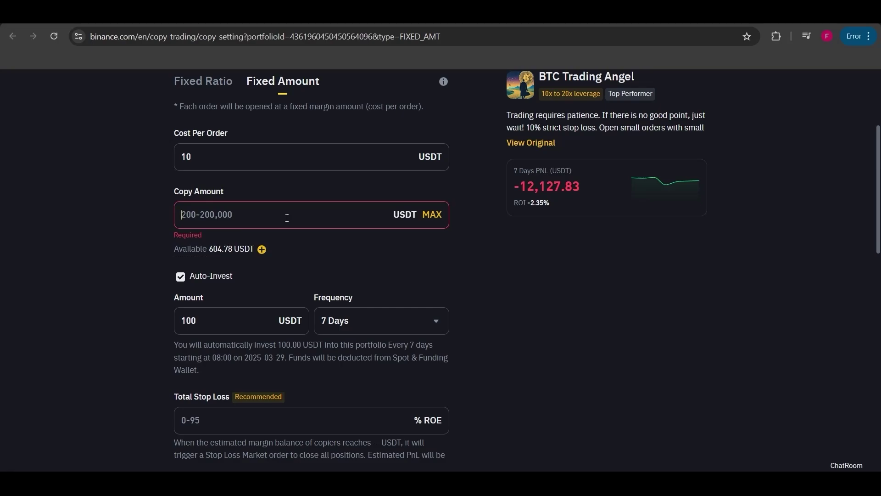
{"action": "type", "text": "500"}
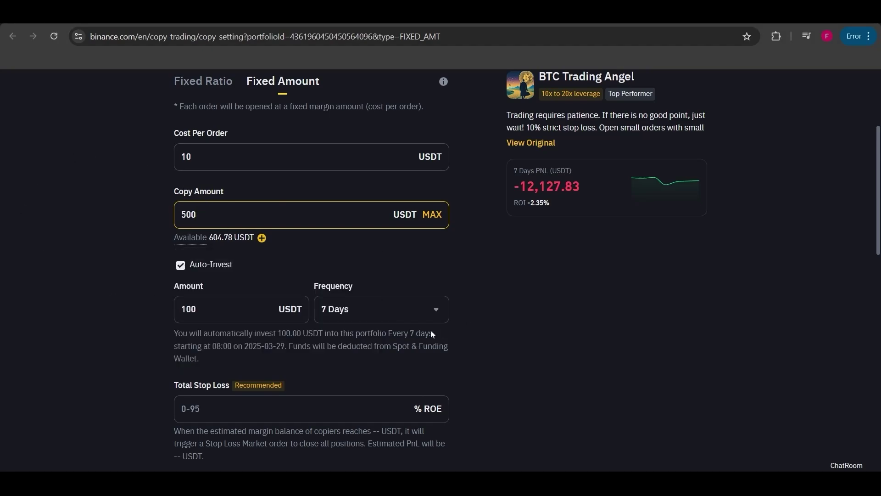
Turn off Auto-Invest and tick the 10.00% profit-sharing and User Service Agreement confirmations
{"action": "left_click", "coordinate": [180, 265]}
{"action": "scroll", "coordinate": [134, 297], "scroll_direction": "down", "scroll_amount": 3}
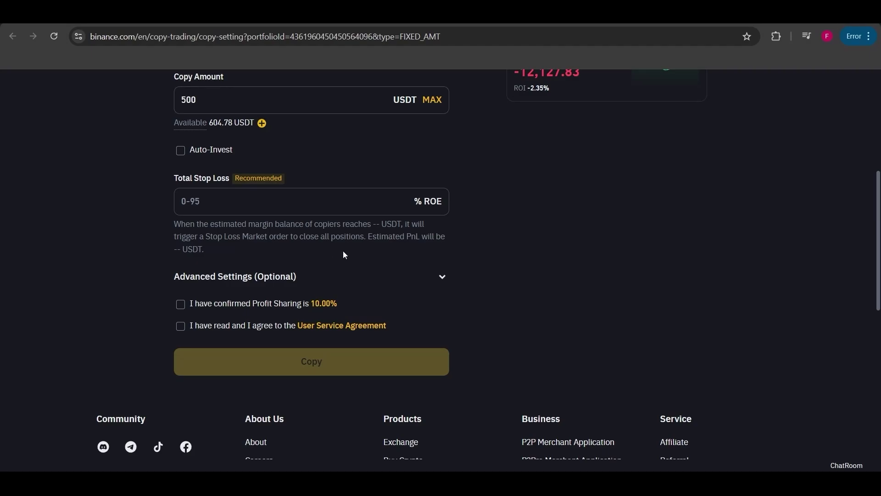
{"action": "left_click", "coordinate": [198, 309]}
{"action": "left_click", "coordinate": [196, 332]}
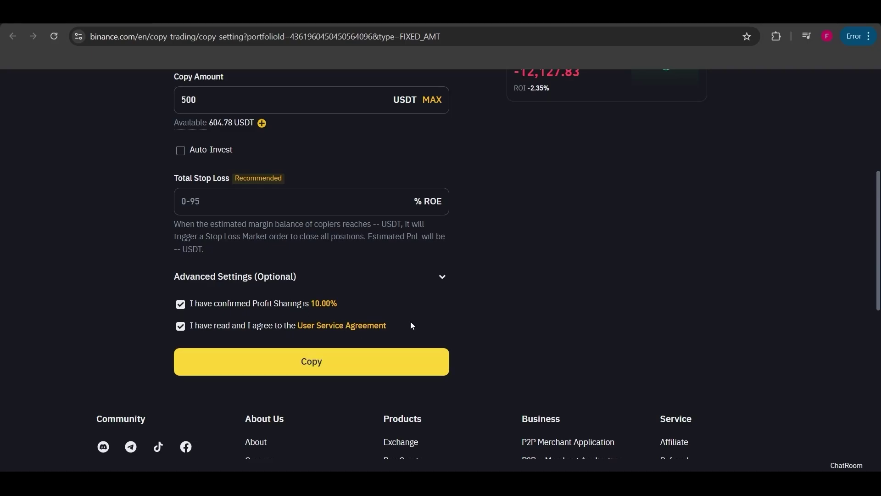
{"action": "scroll", "coordinate": [556, 303], "scroll_direction": "up", "scroll_amount": 5}
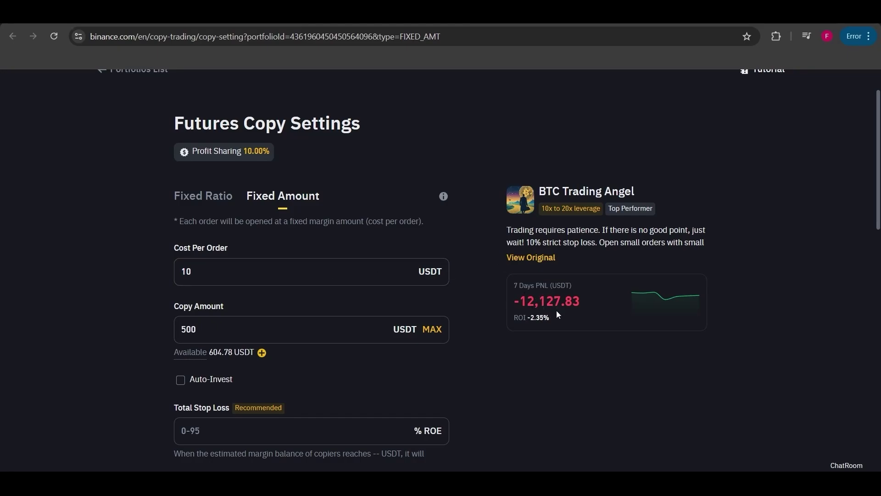
Return to Fixed Ratio mode and enter a 100 USDT copy amount
{"action": "left_click", "coordinate": [211, 193]}
{"action": "scroll", "coordinate": [357, 233], "scroll_direction": "up", "scroll_amount": 1}
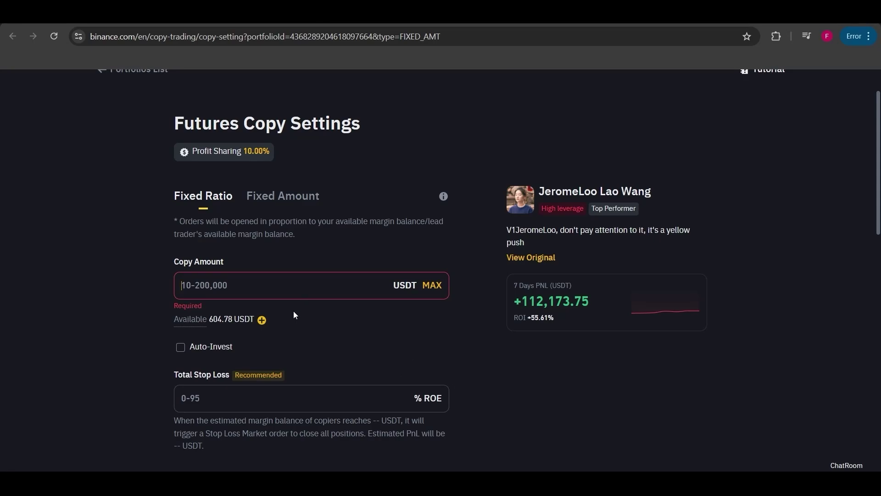
{"action": "type", "text": "10"}
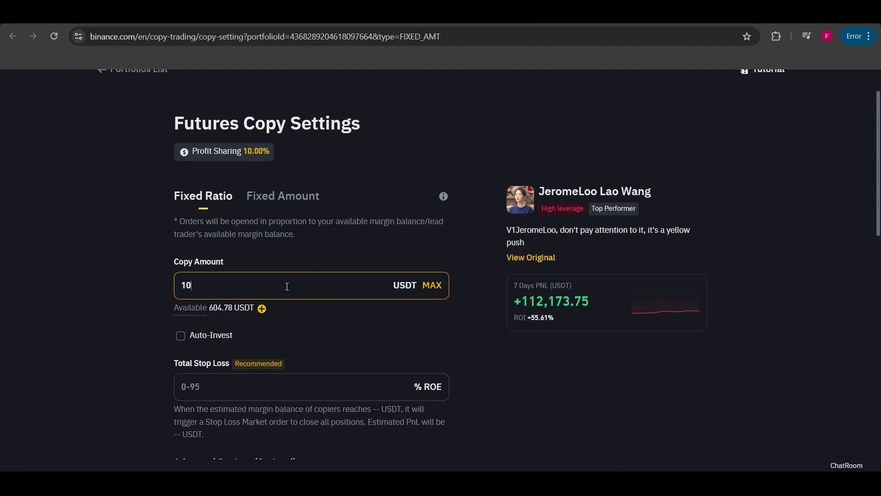
{"action": "type", "text": "0"}
Set a 5% ROE total stop loss and tick both profit-sharing and user agreement confirmations
{"action": "scroll", "coordinate": [305, 327], "scroll_direction": "down", "scroll_amount": 1}
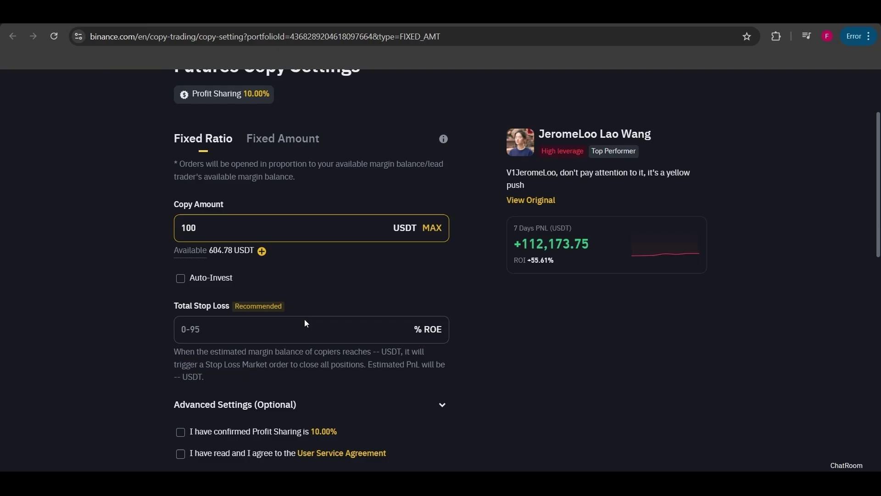
{"action": "left_click", "coordinate": [238, 332]}
{"action": "type", "text": "5"}
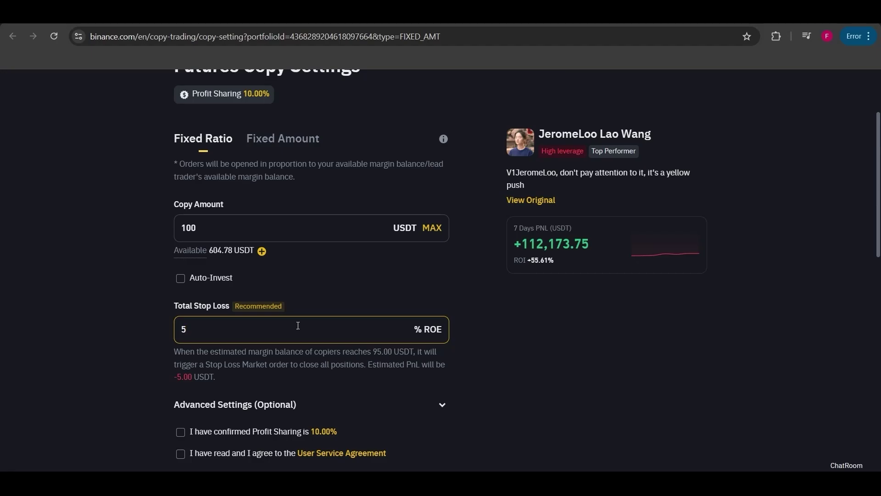
{"action": "scroll", "coordinate": [298, 325], "scroll_direction": "down", "scroll_amount": 3}
{"action": "left_click", "coordinate": [180, 318]}
{"action": "left_click", "coordinate": [180, 340]}
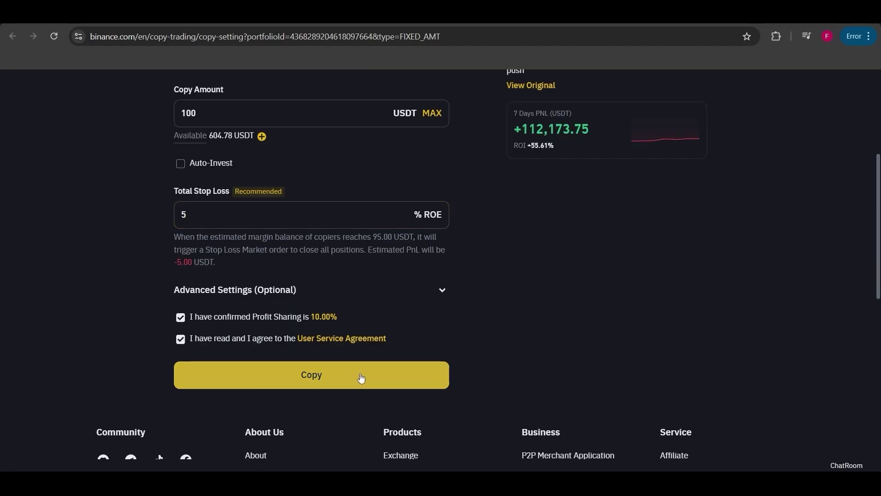
Expand Advanced Settings and set Margin Mode to Copy Leader Trader's Margin Mode
{"action": "left_click", "coordinate": [442, 291]}
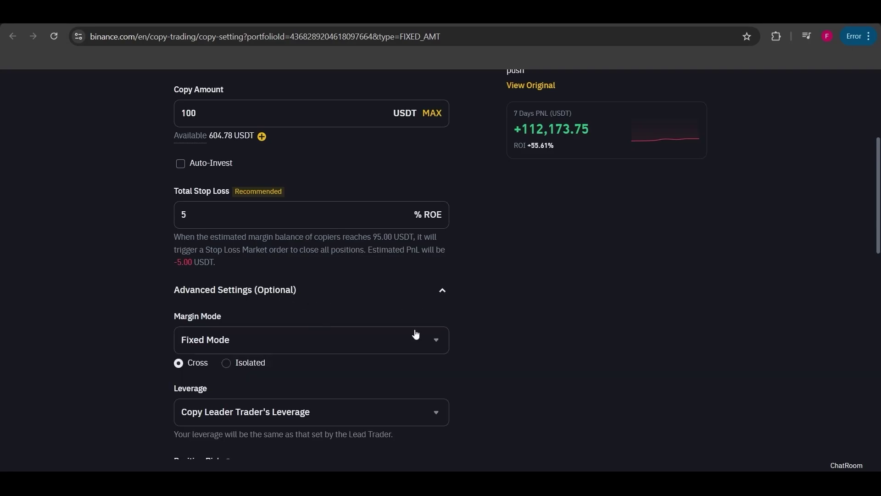
{"action": "scroll", "coordinate": [284, 251], "scroll_direction": "down", "scroll_amount": 1}
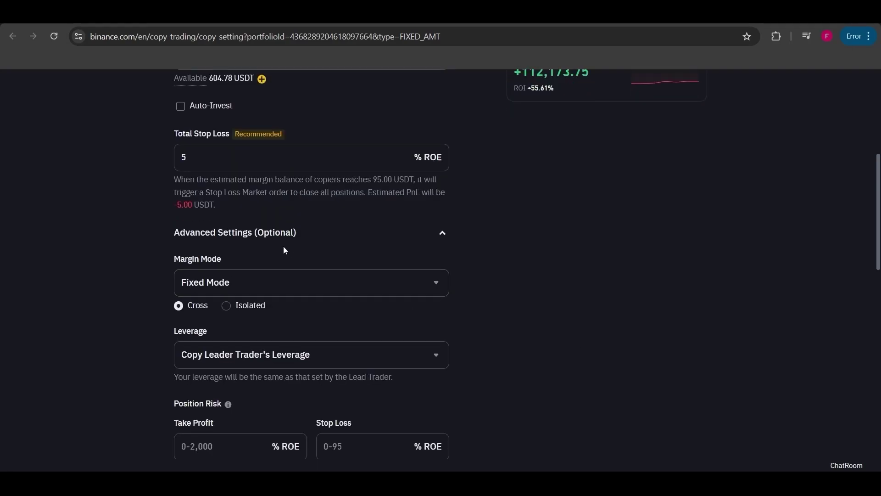
{"action": "left_click", "coordinate": [288, 281]}
{"action": "left_click", "coordinate": [262, 313]}
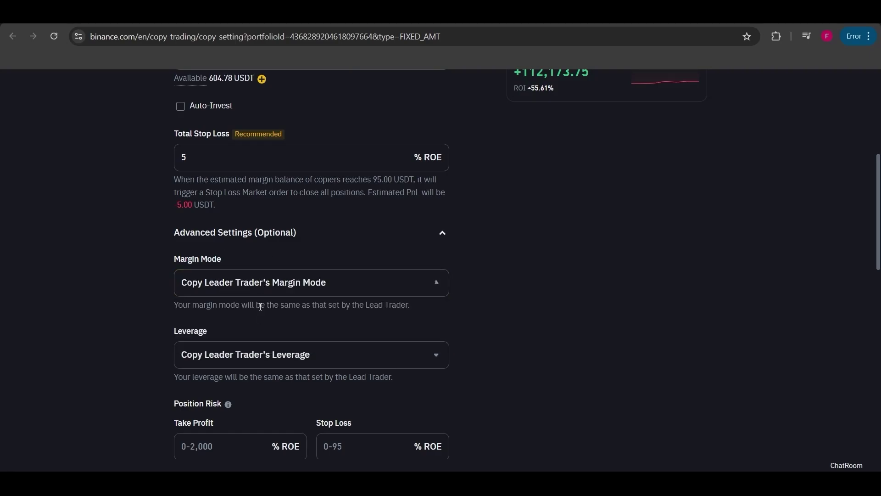
{"action": "left_click", "coordinate": [279, 289]}
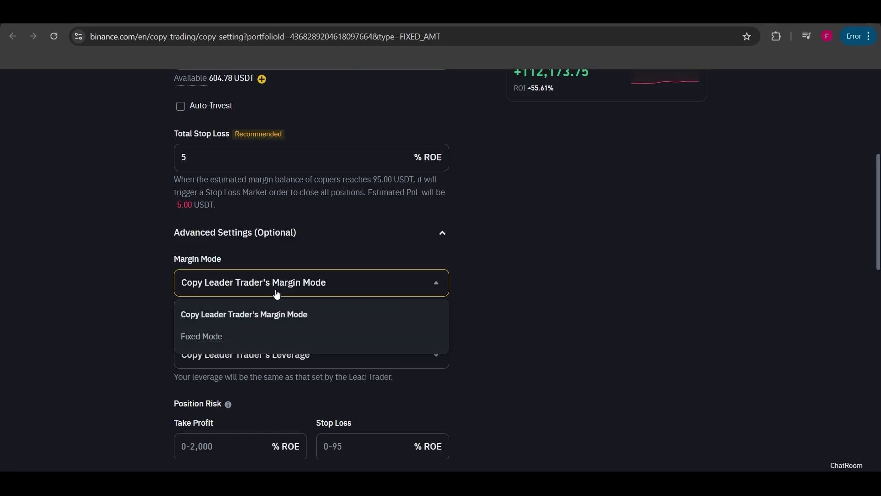
{"action": "left_click", "coordinate": [281, 336]}
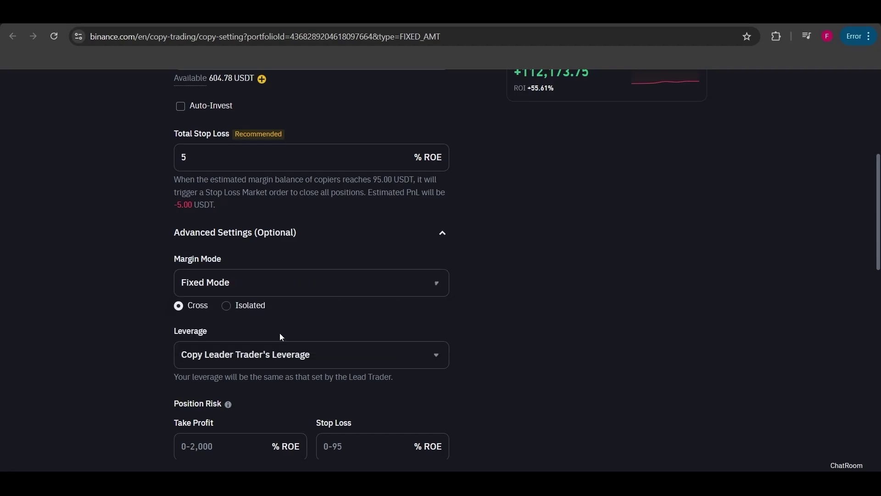
{"action": "left_click", "coordinate": [257, 307]}
{"action": "left_click", "coordinate": [193, 309]}
{"action": "left_click", "coordinate": [312, 290]}
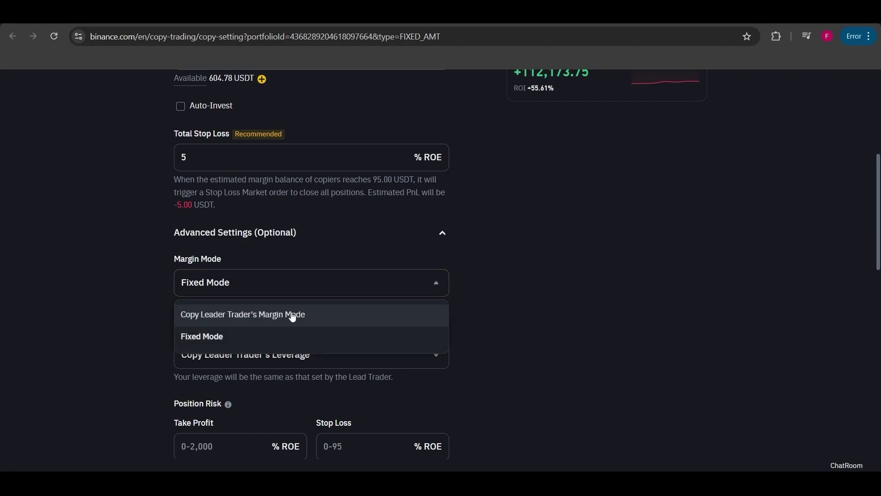
{"action": "left_click", "coordinate": [293, 316]}
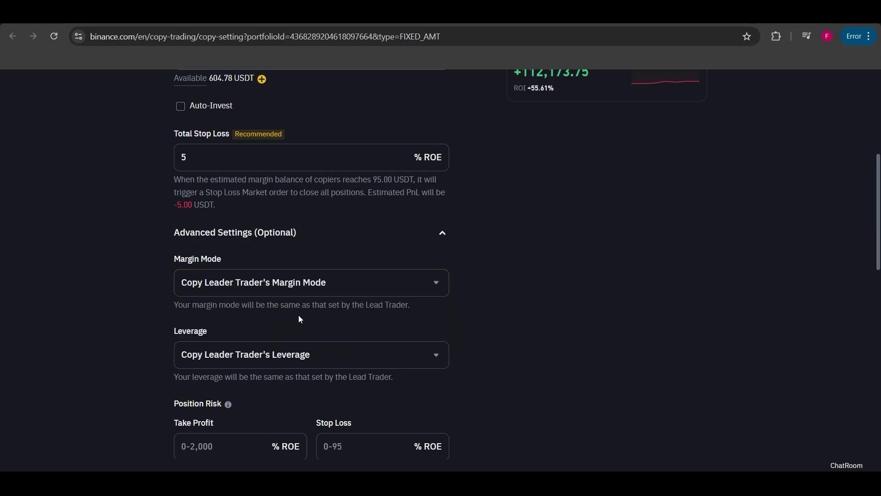
After trying 5x and 7x fixed leverage, set Leverage to Copy Leader Trader's Leverage
{"action": "left_click", "coordinate": [332, 362]}
{"action": "scroll", "coordinate": [586, 322], "scroll_direction": "down", "scroll_amount": 1}
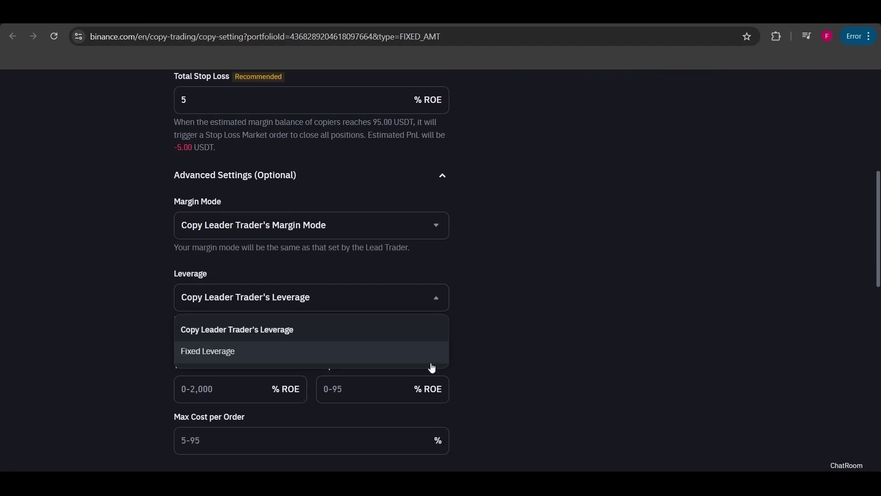
{"action": "left_click", "coordinate": [275, 357]}
{"action": "left_click_drag", "start_coordinate": [300, 336], "coordinate": [459, 338]}
{"action": "left_click_drag", "start_coordinate": [312, 335], "coordinate": [373, 334]}
{"action": "left_click", "coordinate": [311, 307]}
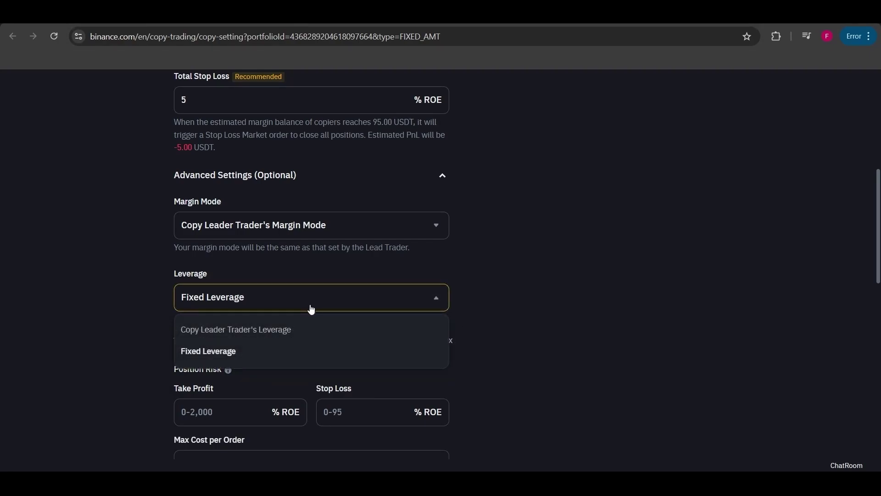
{"action": "left_click", "coordinate": [267, 330]}
Enter 50 in the Position Risk Take Profit field for a 50% ROE target
{"action": "scroll", "coordinate": [541, 324], "scroll_direction": "down", "scroll_amount": 3}
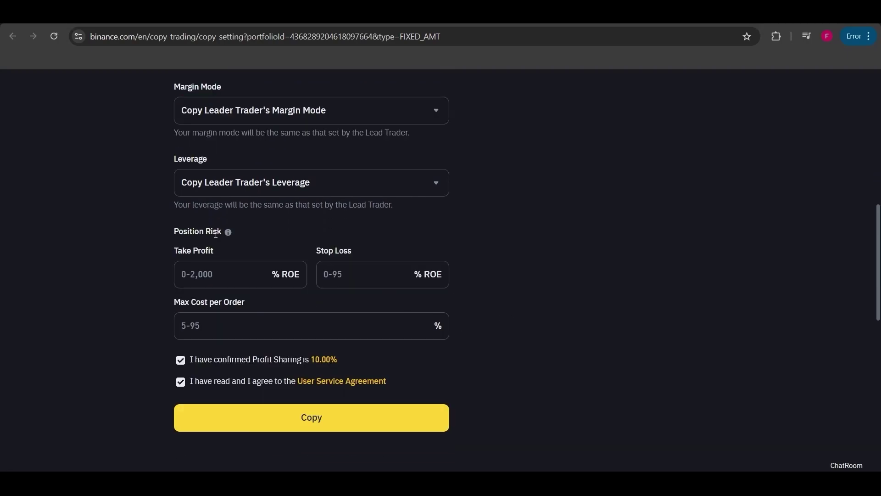
{"action": "left_click", "coordinate": [236, 271]}
{"action": "left_click", "coordinate": [198, 274]}
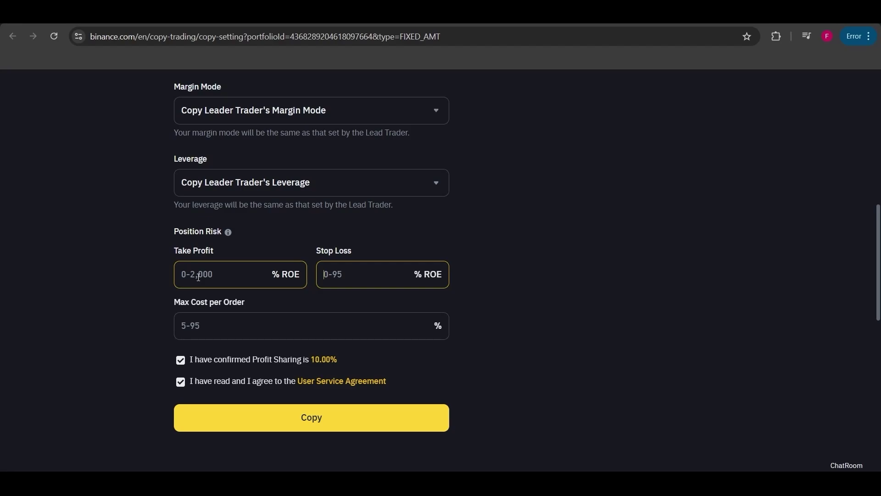
{"action": "left_click", "coordinate": [199, 274]}
{"action": "type", "text": "50"}
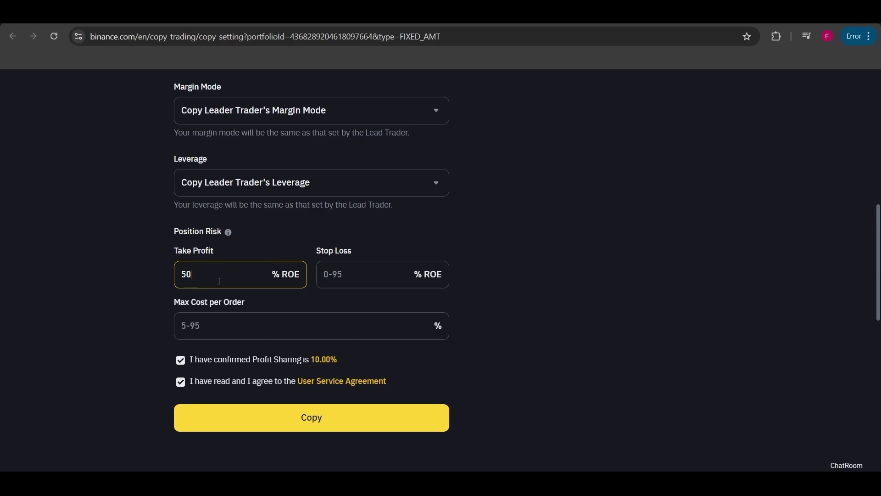
{"action": "left_click", "coordinate": [587, 280]}
Submit the copy settings and confirm to start copying the lead trader
{"action": "left_click", "coordinate": [421, 423]}
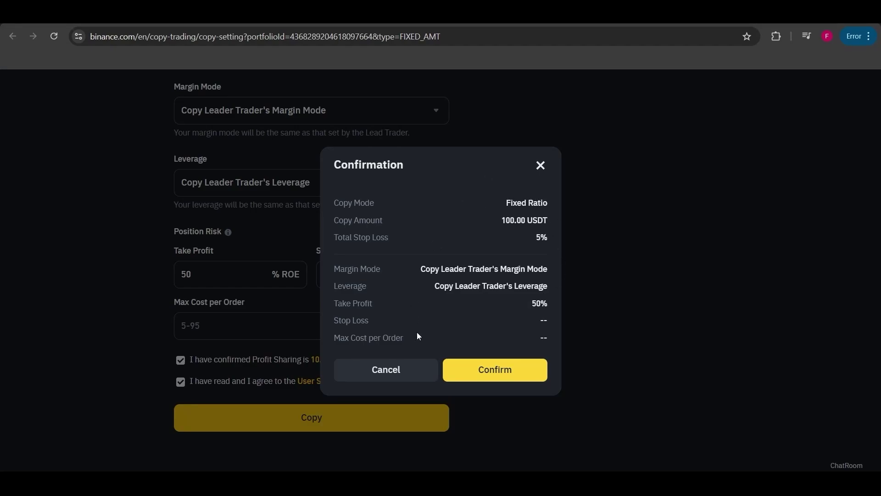
{"action": "left_click", "coordinate": [501, 370]}
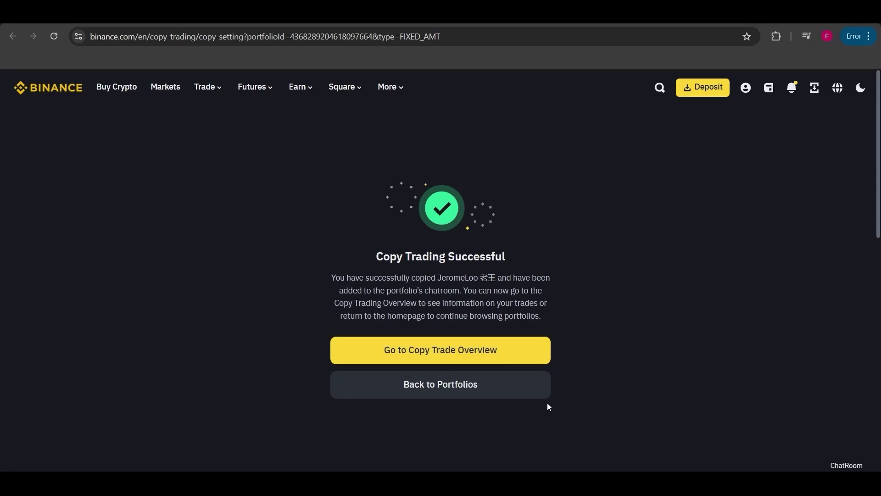
Open the Copy Trade Overview, inspect the ongoing futures copy's settings, then return to the portfolios list
{"action": "left_click", "coordinate": [426, 350]}
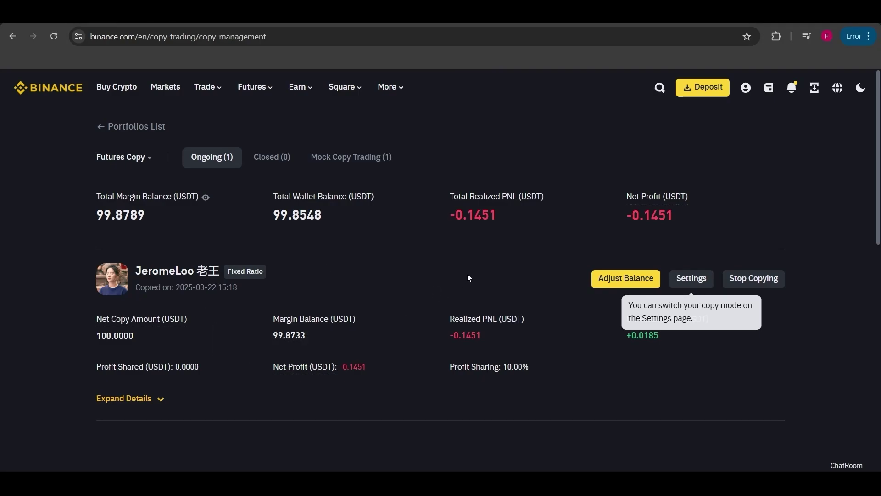
{"action": "left_click", "coordinate": [695, 279]}
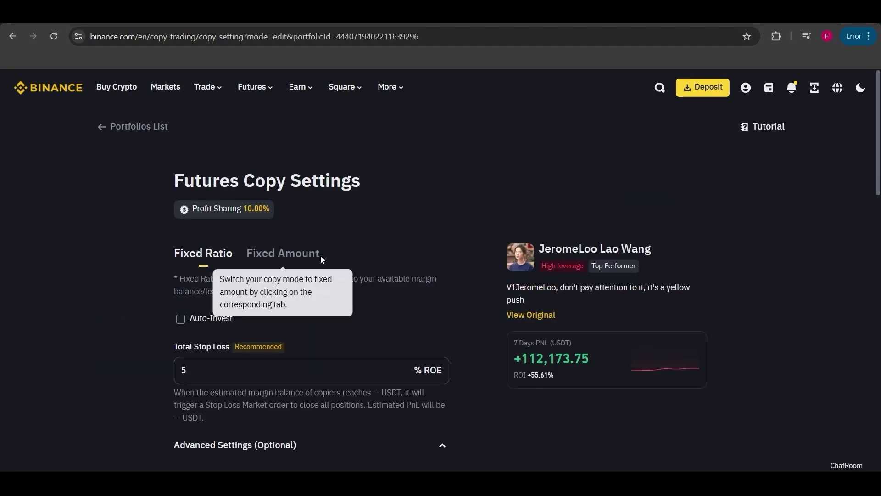
{"action": "scroll", "coordinate": [262, 268], "scroll_direction": "down", "scroll_amount": 3}
{"action": "scroll", "coordinate": [322, 250], "scroll_direction": "up", "scroll_amount": 1}
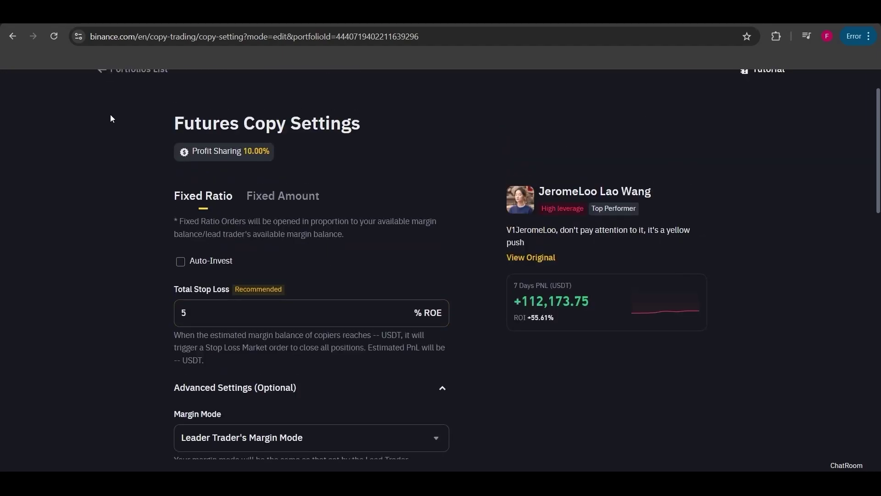
{"action": "scroll", "coordinate": [124, 147], "scroll_direction": "up", "scroll_amount": 1}
{"action": "left_click", "coordinate": [140, 127]}
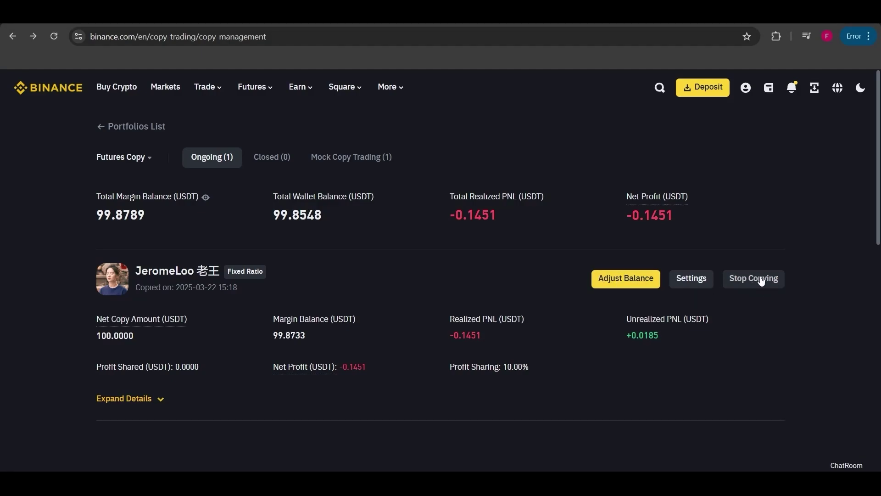
View the Mock Copy Trading portfolios, then go back to the portfolio list
{"action": "left_click", "coordinate": [392, 166]}
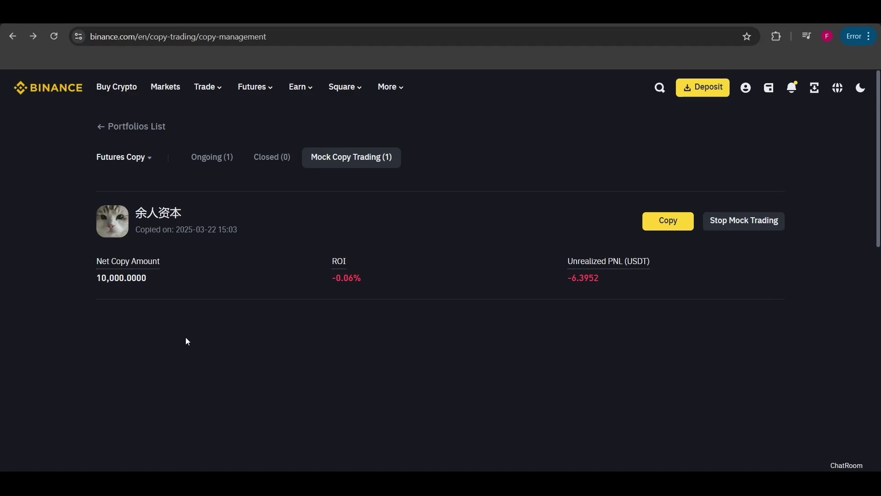
{"action": "key", "text": "alt+Left"}
{"action": "scroll", "coordinate": [1, 296], "scroll_direction": "up", "scroll_amount": 5}
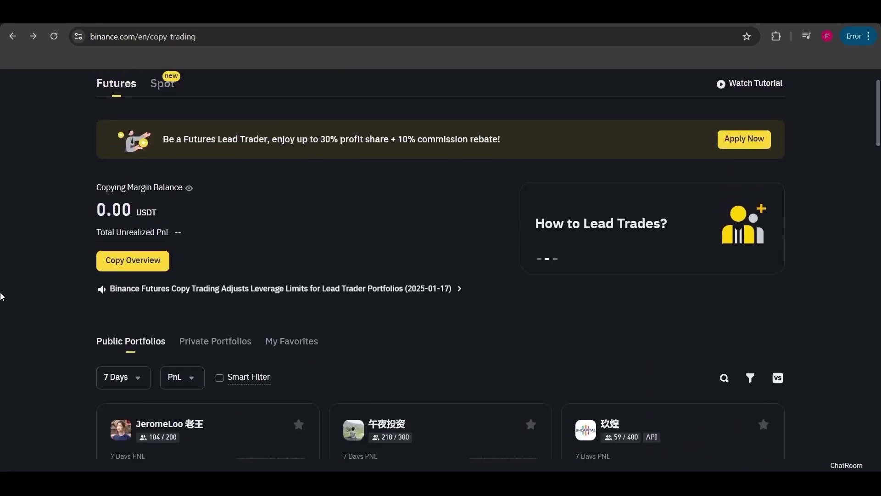
{"action": "scroll", "coordinate": [1, 297], "scroll_direction": "up", "scroll_amount": 2}
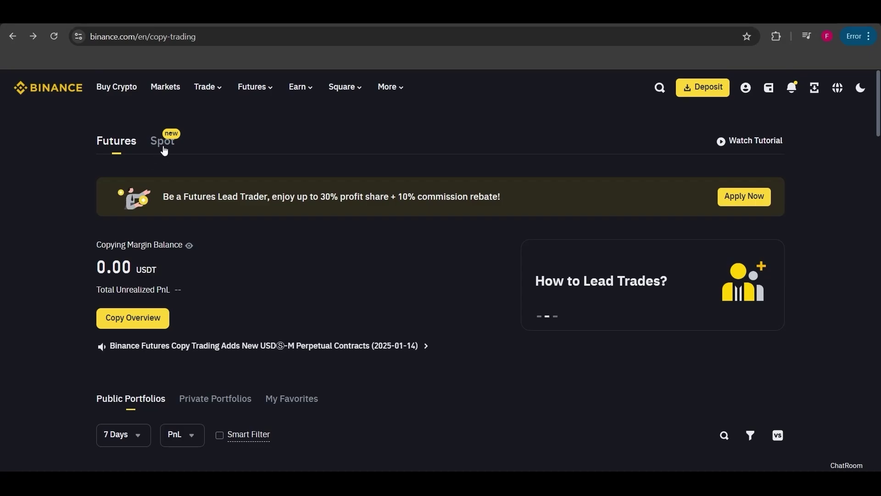
Show the Spot portfolios and open Copy settings for the Spring-666 portfolio
{"action": "left_click", "coordinate": [165, 151]}
{"action": "scroll", "coordinate": [16, 321], "scroll_direction": "down", "scroll_amount": 3}
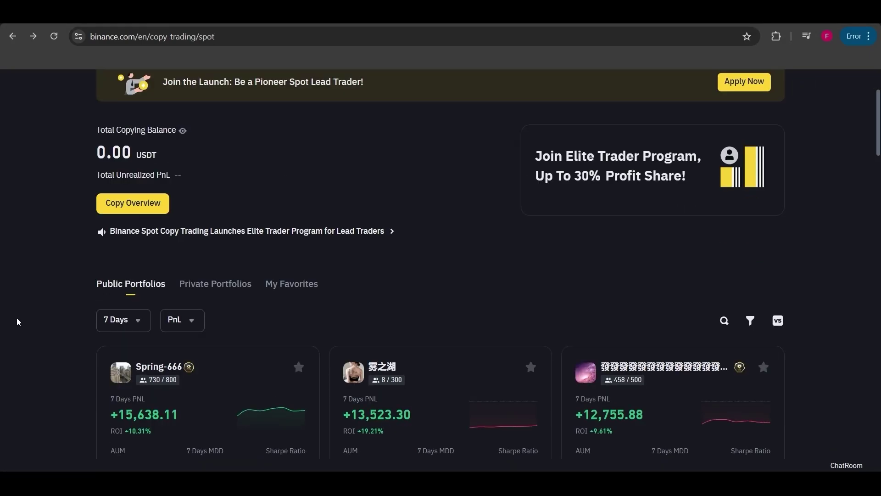
{"action": "scroll", "coordinate": [14, 320], "scroll_direction": "down", "scroll_amount": 1}
{"action": "left_click", "coordinate": [117, 205]}
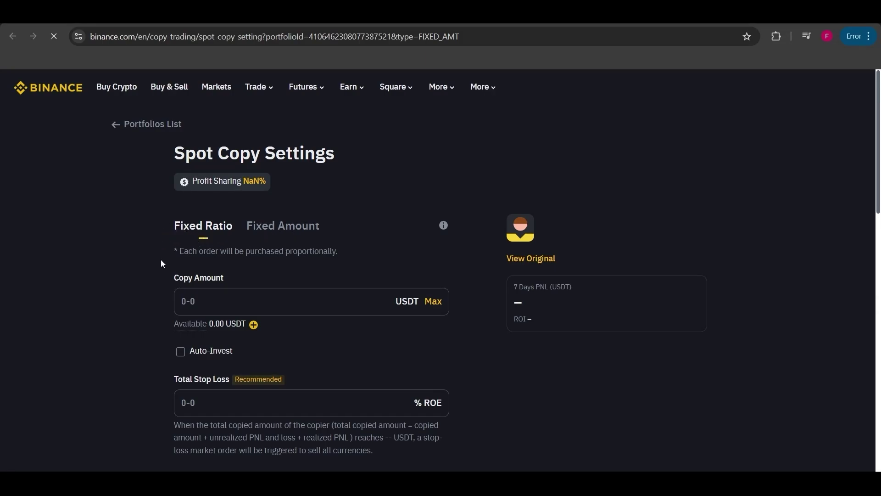
Put the spot copy settings in Fixed Ratio mode
{"action": "left_click", "coordinate": [324, 303]}
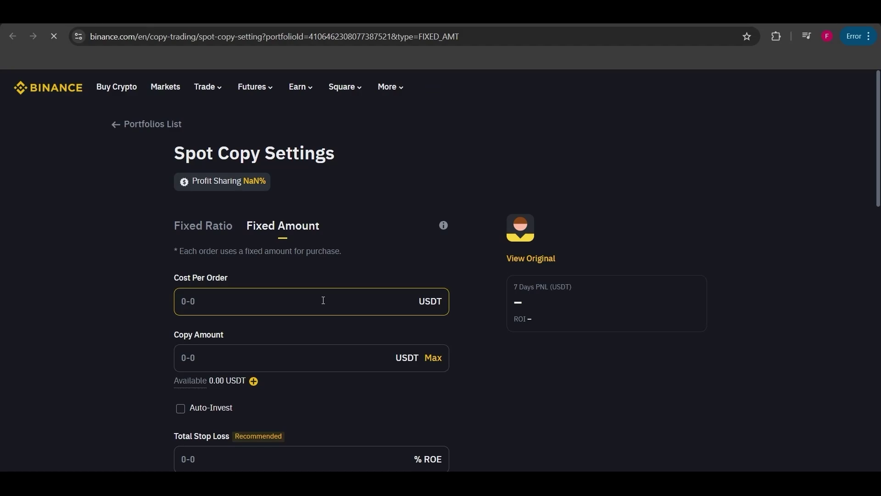
{"action": "left_click", "coordinate": [280, 221]}
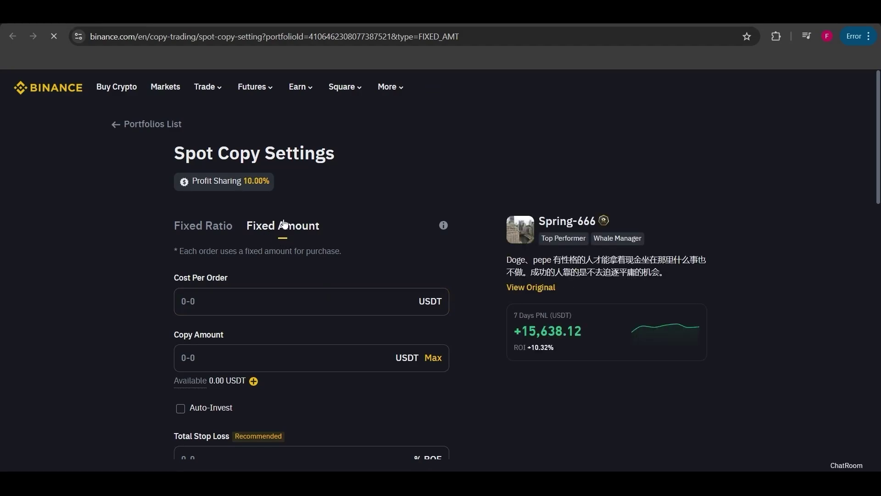
{"action": "left_click", "coordinate": [252, 302]}
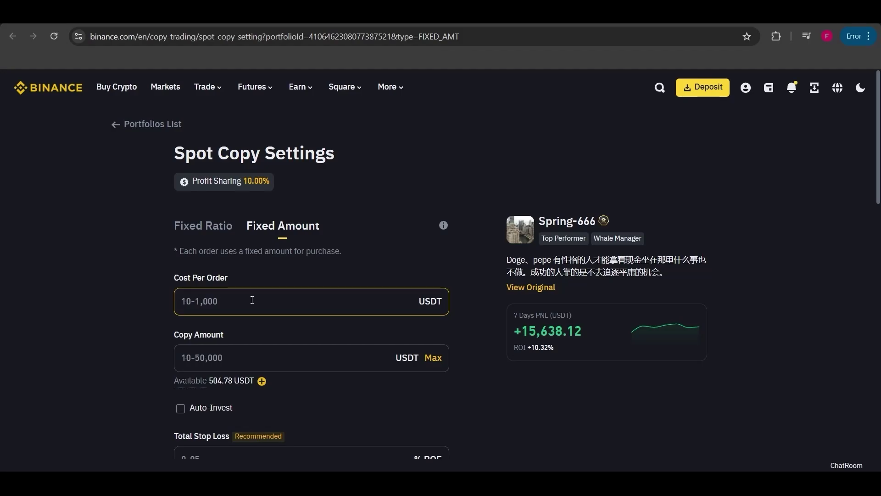
{"action": "left_click", "coordinate": [205, 234]}
{"action": "scroll", "coordinate": [63, 243], "scroll_direction": "down", "scroll_amount": 1}
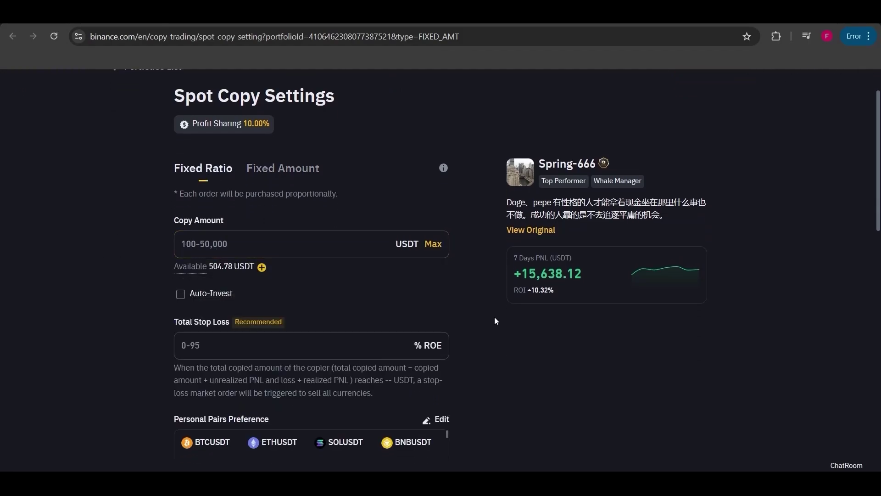
{"action": "scroll", "coordinate": [553, 405], "scroll_direction": "down", "scroll_amount": 2}
{"action": "scroll", "coordinate": [577, 376], "scroll_direction": "up", "scroll_amount": 3}
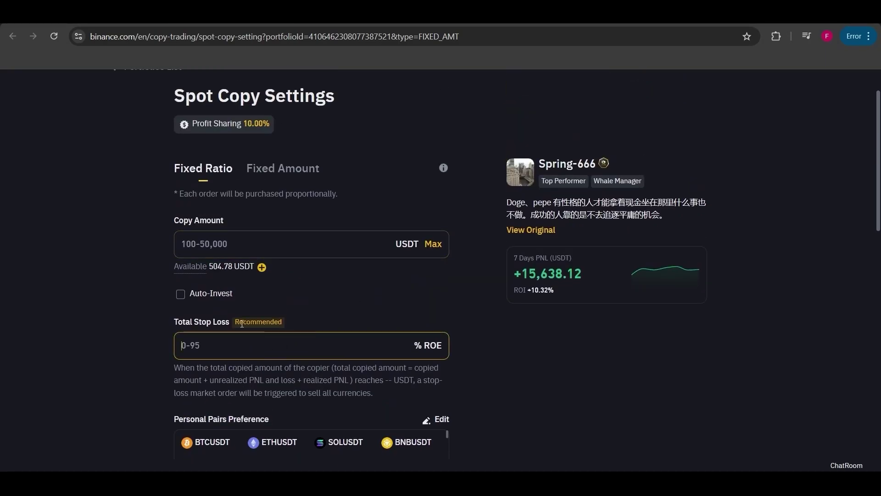
Toggle Auto-Invest on and back off, and leave the copy pairs list unchanged
{"action": "left_click", "coordinate": [201, 298]}
{"action": "left_click", "coordinate": [201, 297]}
{"action": "scroll", "coordinate": [117, 300], "scroll_direction": "down", "scroll_amount": 3}
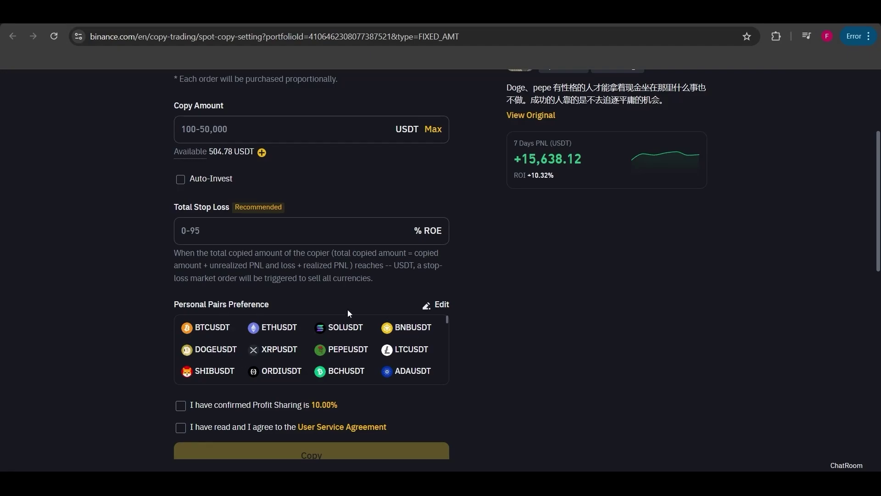
{"action": "left_click", "coordinate": [433, 305]}
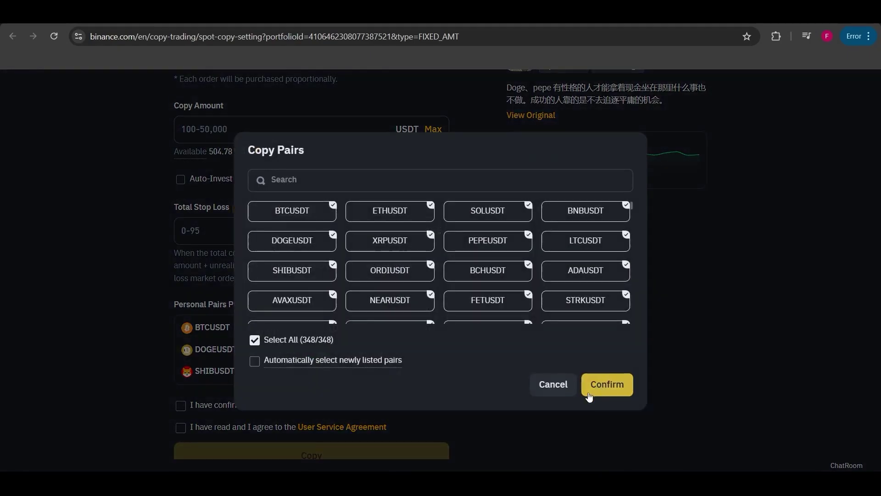
{"action": "left_click", "coordinate": [565, 391]}
{"action": "scroll", "coordinate": [520, 329], "scroll_direction": "up", "scroll_amount": 1}
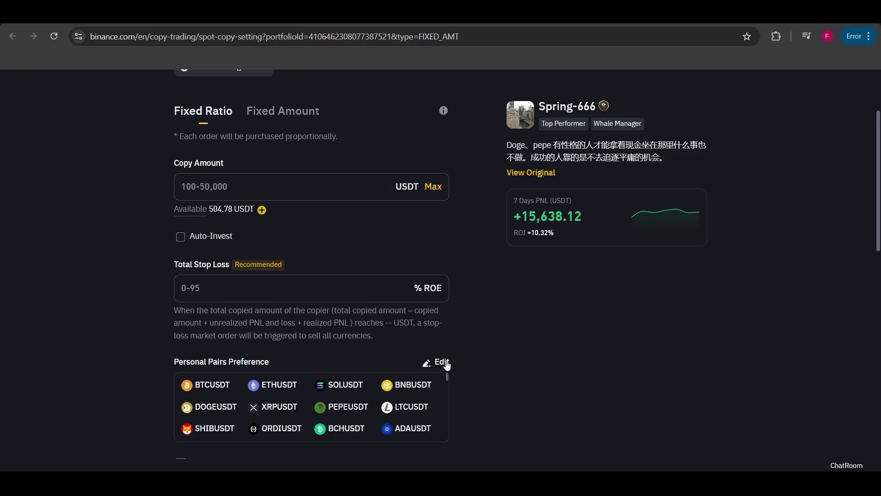
{"action": "scroll", "coordinate": [498, 367], "scroll_direction": "down", "scroll_amount": 1}
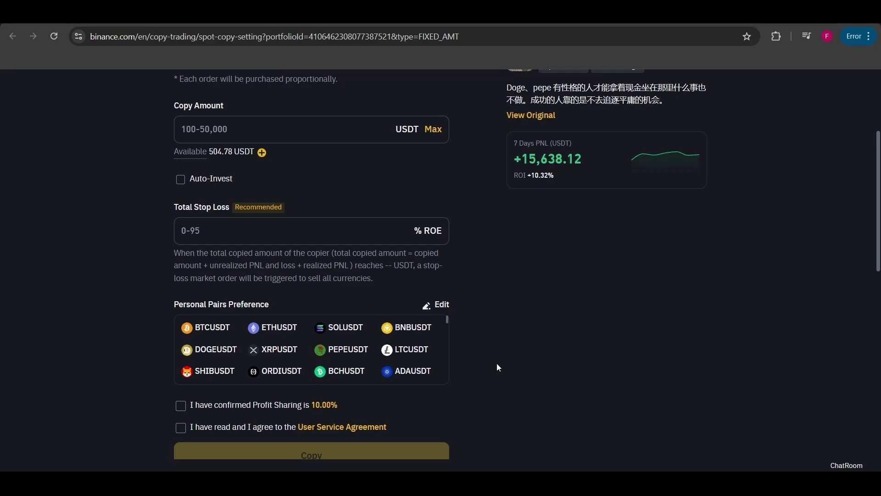
{"action": "scroll", "coordinate": [494, 367], "scroll_direction": "down", "scroll_amount": 1}
Accept the 10.00% profit sharing and User Service Agreement, then set 100 USDT copy amount and 5% total stop loss
{"action": "left_click", "coordinate": [222, 371]}
{"action": "left_click", "coordinate": [218, 351]}
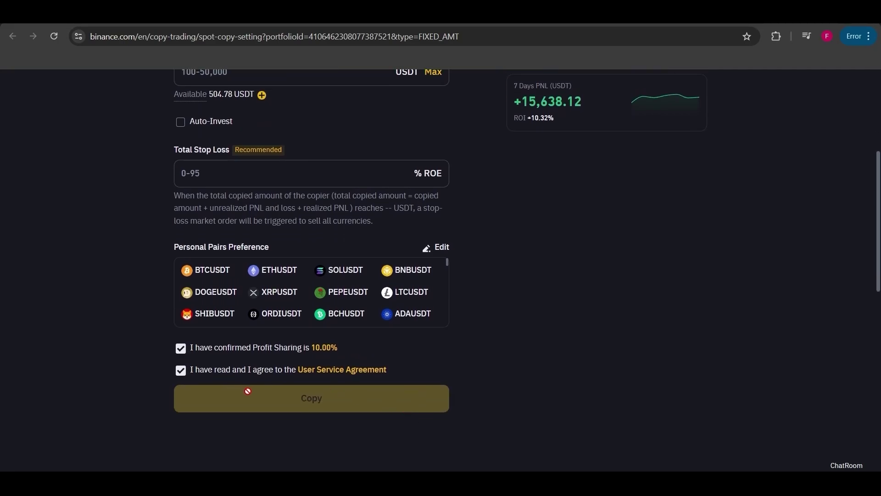
{"action": "scroll", "coordinate": [478, 398], "scroll_direction": "up", "scroll_amount": 1}
{"action": "scroll", "coordinate": [478, 398], "scroll_direction": "up", "scroll_amount": 2}
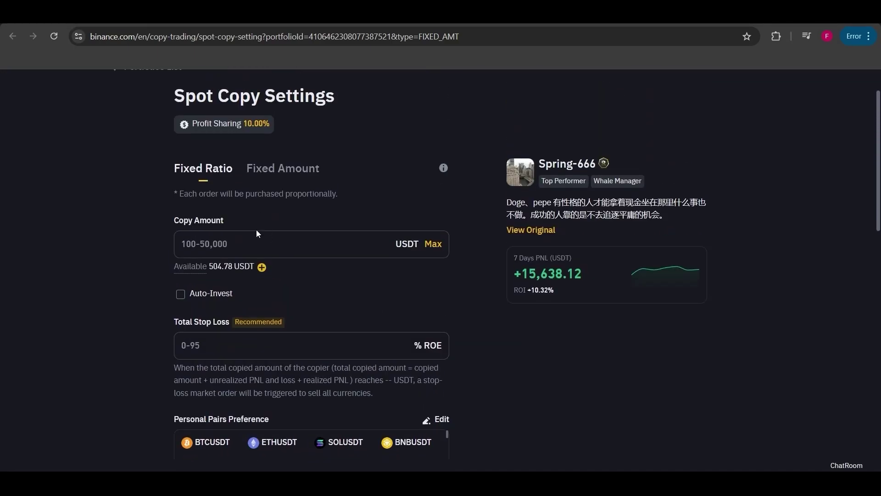
{"action": "left_click", "coordinate": [253, 244]}
{"action": "type", "text": "100"}
{"action": "scroll", "coordinate": [342, 327], "scroll_direction": "down", "scroll_amount": 1}
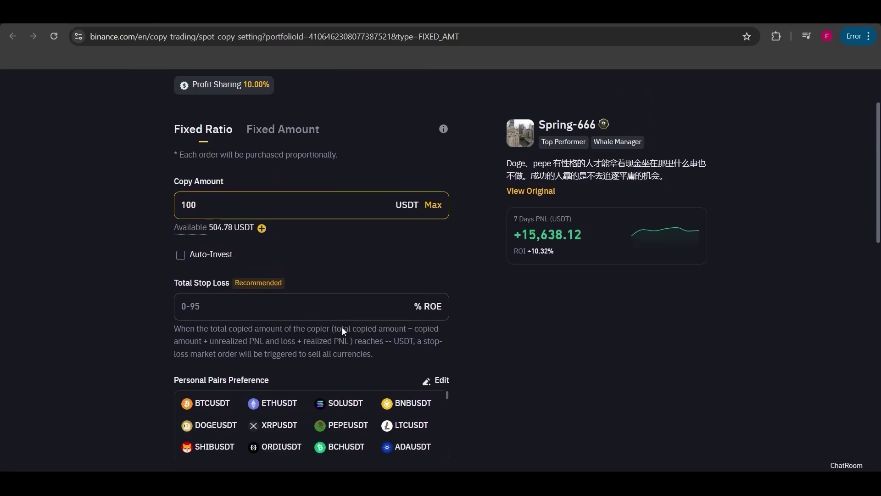
{"action": "left_click", "coordinate": [353, 282]}
{"action": "type", "text": "5"}
Select all copy pairs and confirm the spot copy order for Spring-666
{"action": "scroll", "coordinate": [353, 282], "scroll_direction": "down", "scroll_amount": 2}
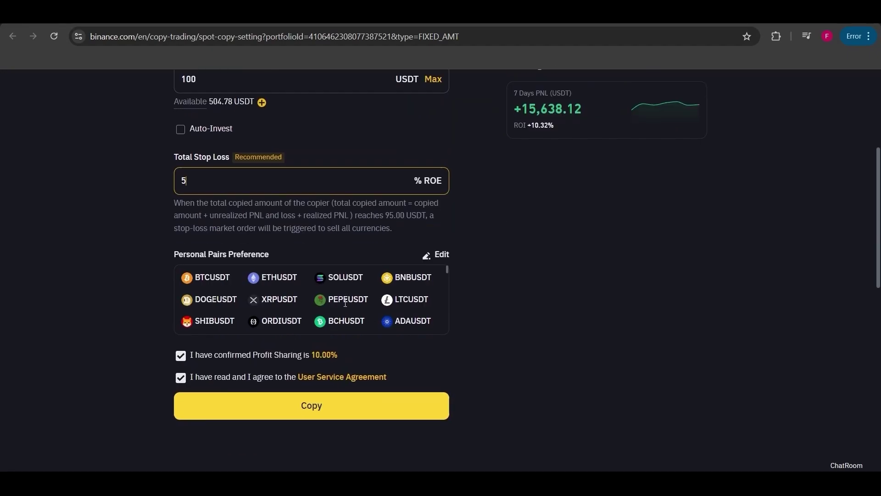
{"action": "left_click", "coordinate": [427, 250]}
{"action": "left_click", "coordinate": [254, 339]}
{"action": "left_click", "coordinate": [617, 385]}
{"action": "left_click", "coordinate": [389, 403]}
{"action": "left_click", "coordinate": [461, 319]}
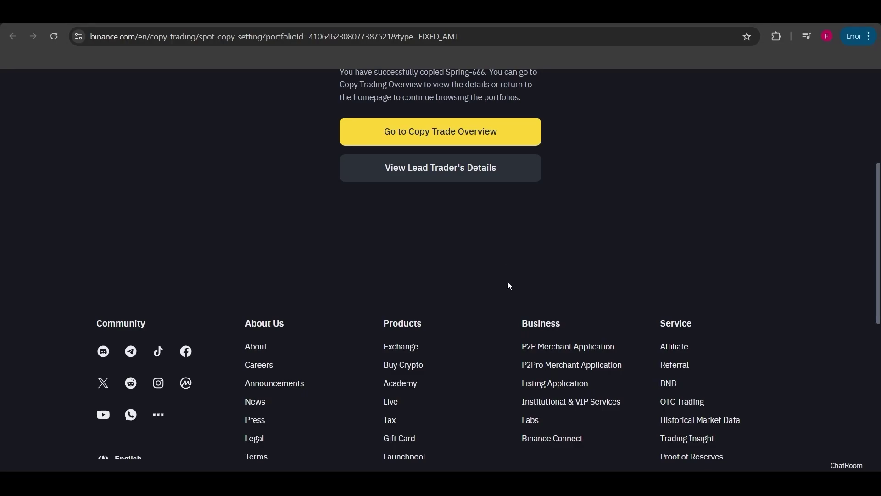
Go to the Copy Trade Overview listing Spring-666's ongoing spot copy with 100.0000 USDT
{"action": "scroll", "coordinate": [601, 307], "scroll_direction": "up", "scroll_amount": 1}
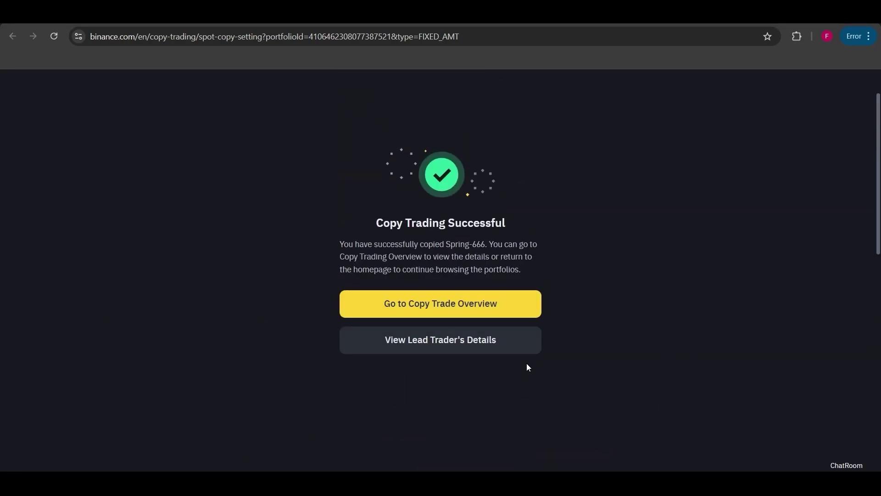
{"action": "left_click", "coordinate": [511, 307]}
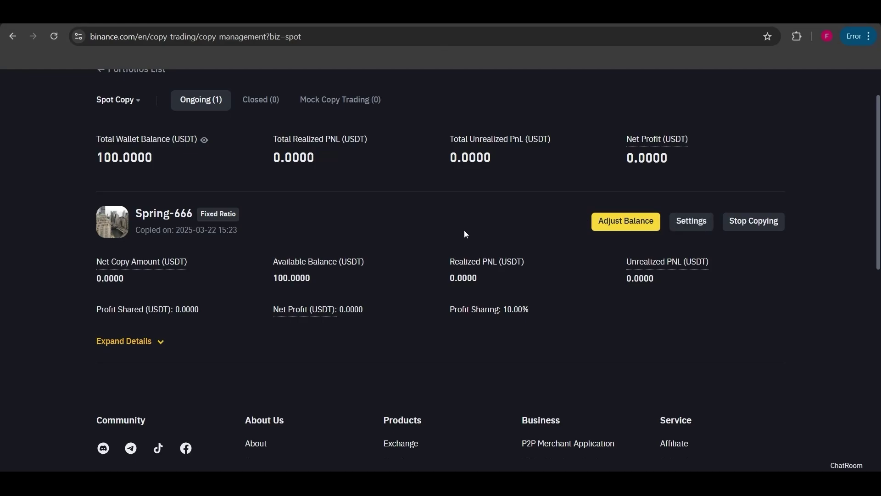
{"action": "scroll", "coordinate": [161, 346], "scroll_direction": "up", "scroll_amount": 2}
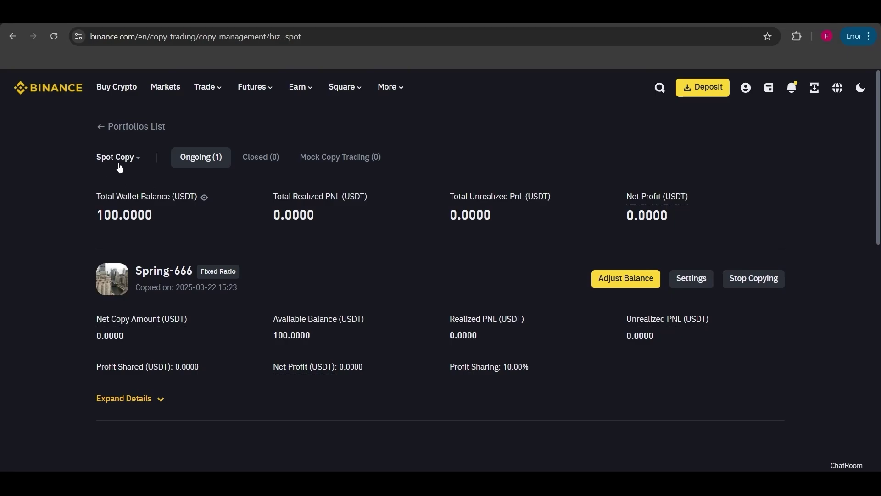
Switch the overview to Futures Copy and expand, then collapse, the ongoing copy's position details
{"action": "left_click", "coordinate": [120, 167]}
{"action": "left_click", "coordinate": [115, 184]}
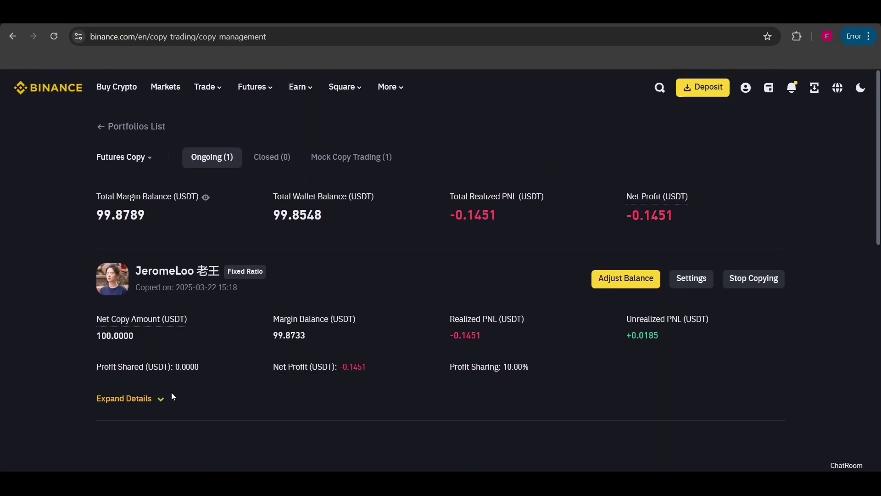
{"action": "left_click", "coordinate": [172, 397]}
{"action": "scroll", "coordinate": [247, 344], "scroll_direction": "down", "scroll_amount": 4}
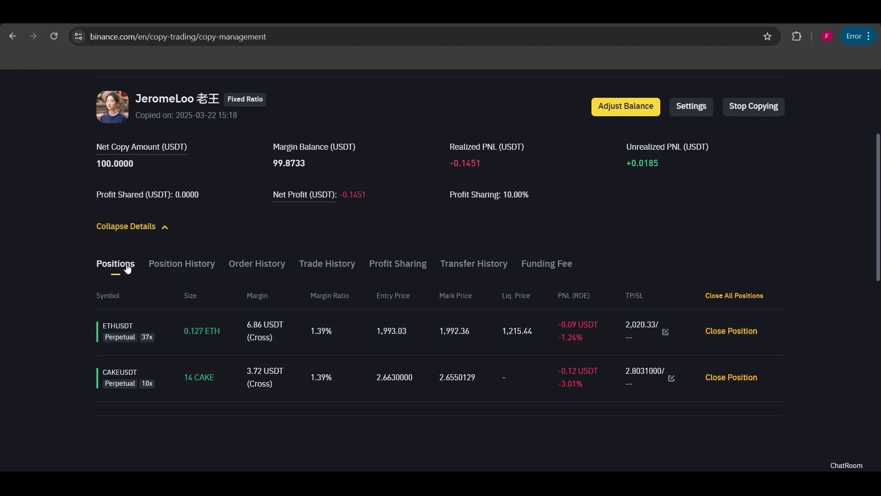
{"action": "left_click", "coordinate": [129, 226]}
{"action": "scroll", "coordinate": [260, 260], "scroll_direction": "up", "scroll_amount": 3}
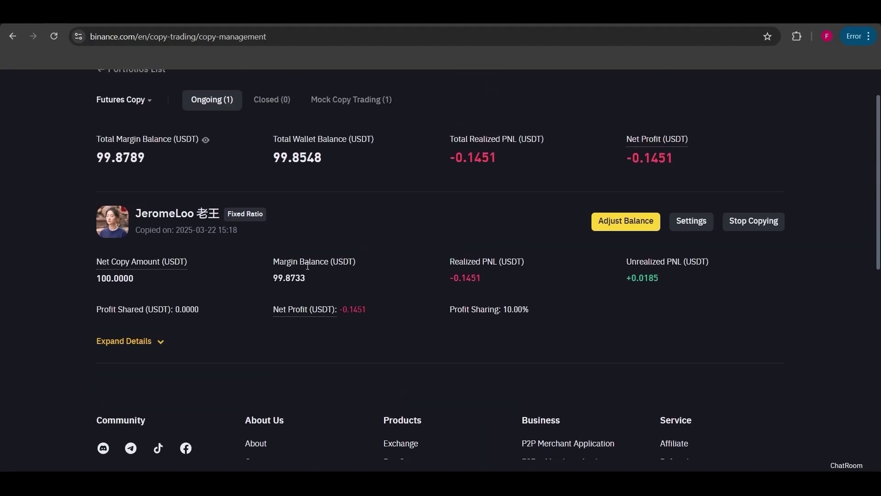
{"action": "scroll", "coordinate": [428, 256], "scroll_direction": "up", "scroll_amount": 2}
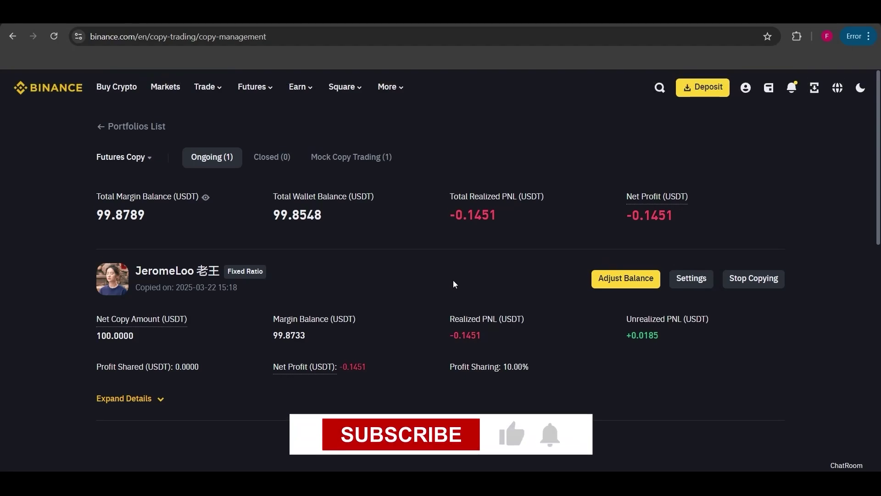